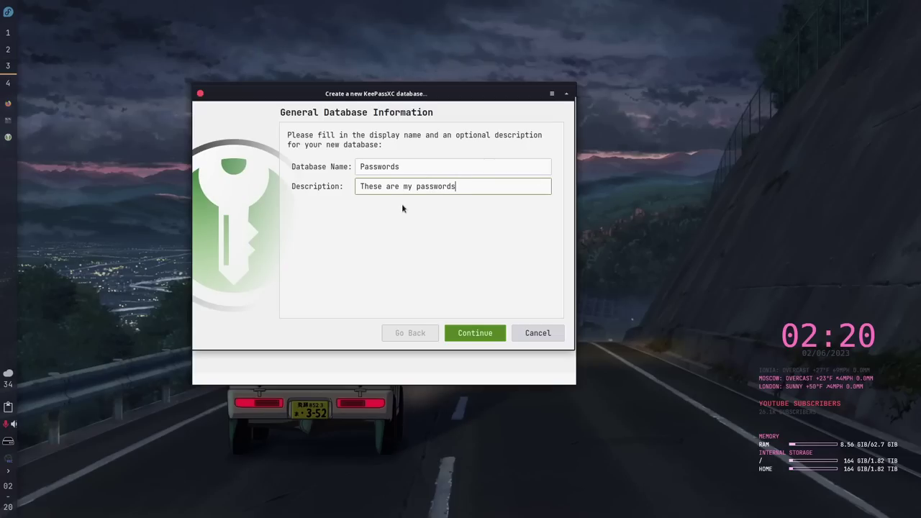
- Finish the description as 'These are my passwords. Do Not Steal.', review advanced encryption, and reach Database Credentials
text(. Do Not Steal.)
click(471, 329)
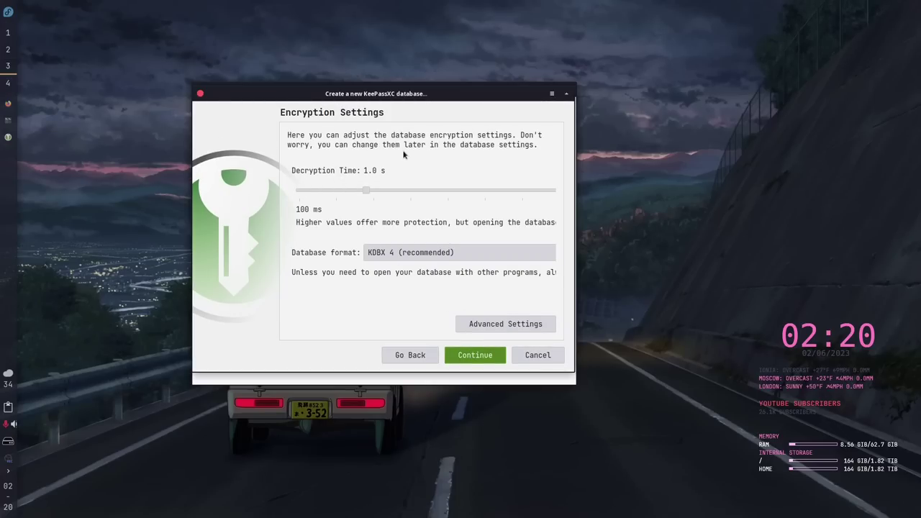
click(505, 324)
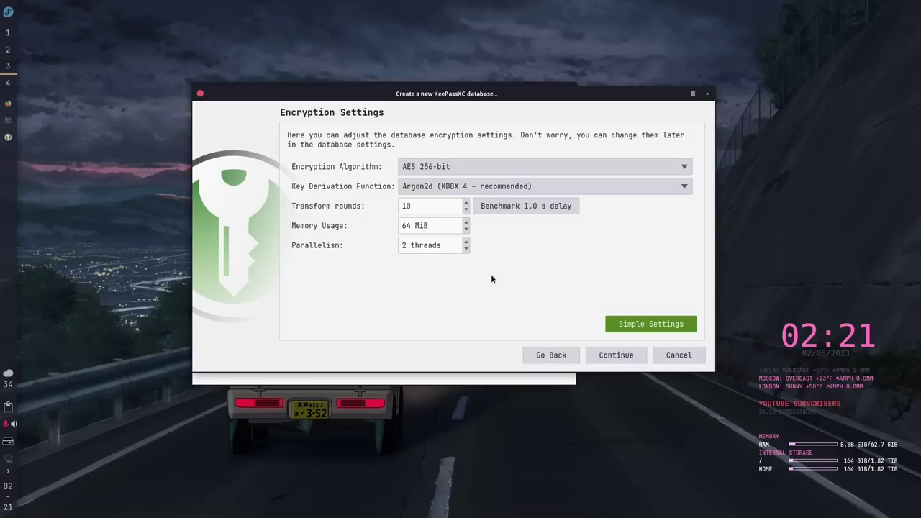
click(607, 355)
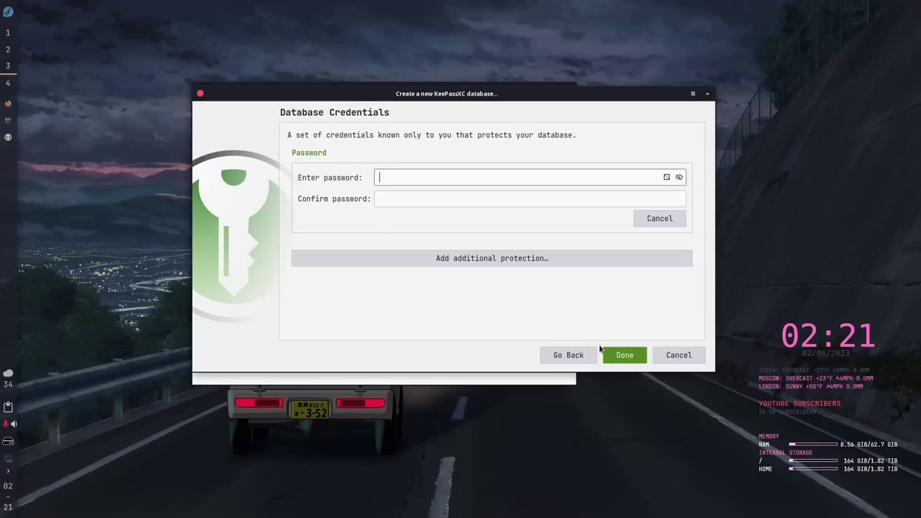
- Type the database master password, correcting the mistyped characters
text(•••)
key(BackSpace)
key(BackSpace)
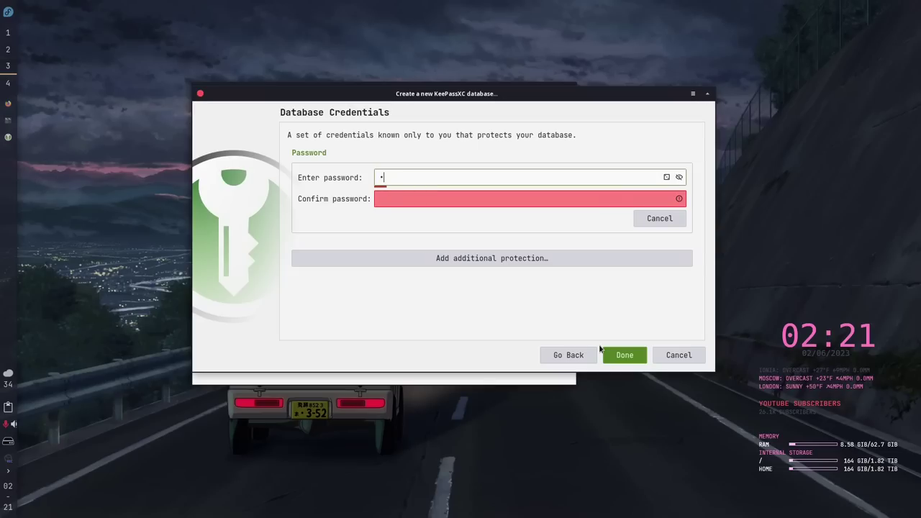
key(BackSpace)
text(••••••••)
key(BackSpace)
key(BackSpace)
key(BackSpace)
key(BackSpace)
key(BackSpace)
key(BackSpace)
key(BackSpace)
key(BackSpace)
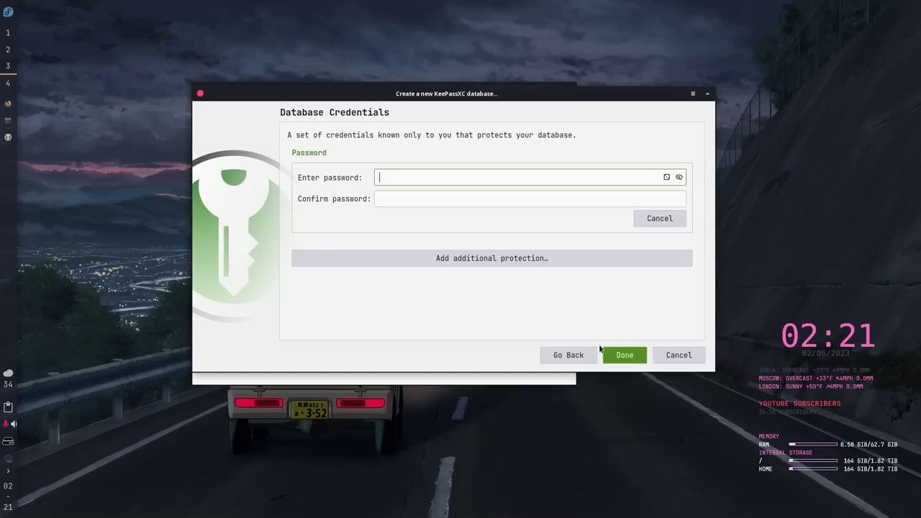
text(•)
key(BackSpace)
text(•••)
- Confirm the password, reveal the additional key-file protection, and finish creating the database
key(Tab)
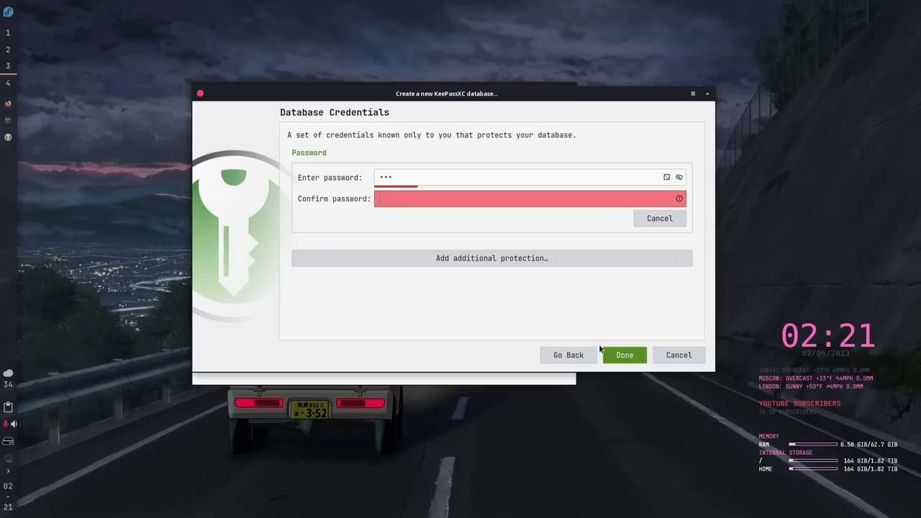
text(•••)
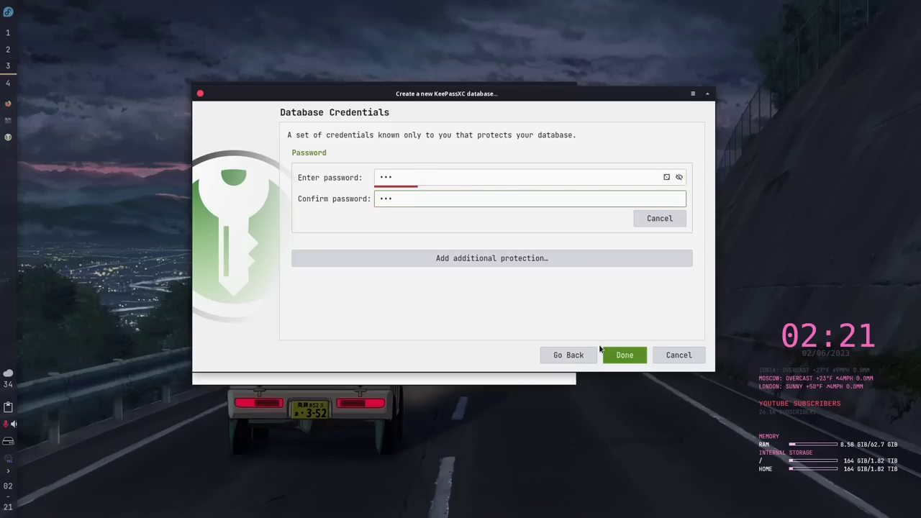
click(538, 259)
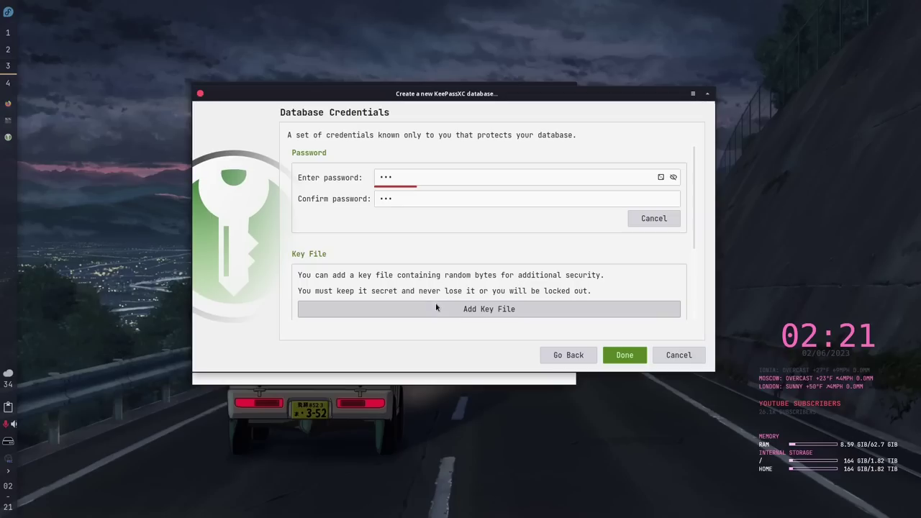
click(623, 355)
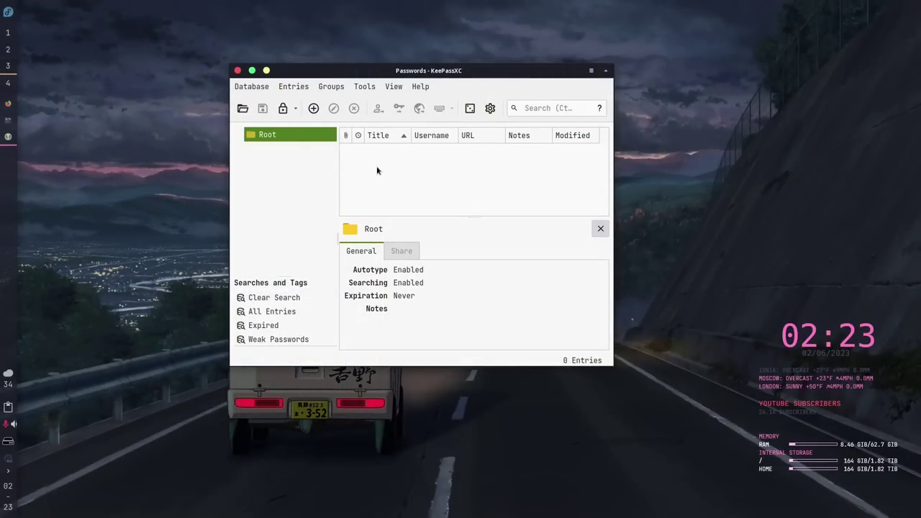
- Add a new entry titled 'thelinuxcast.org' and fill in its username
click(314, 109)
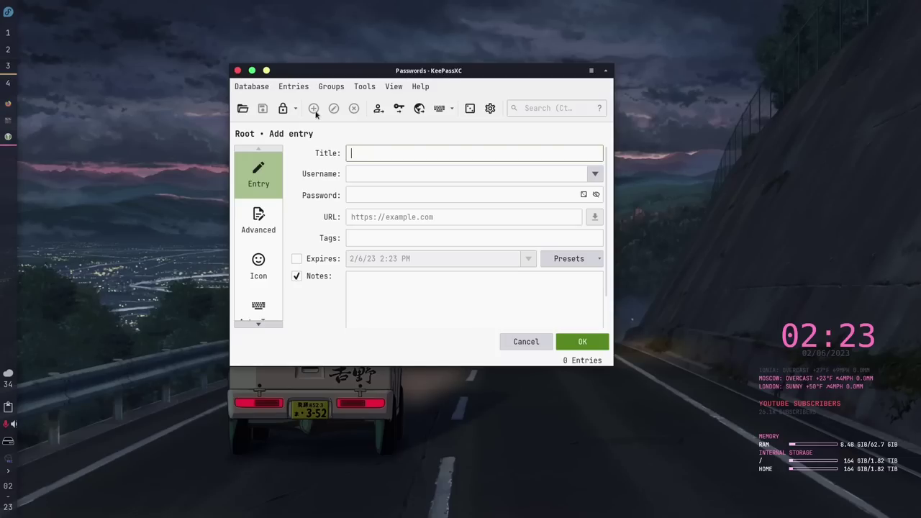
text(thelinuxcast.org)
key(Tab)
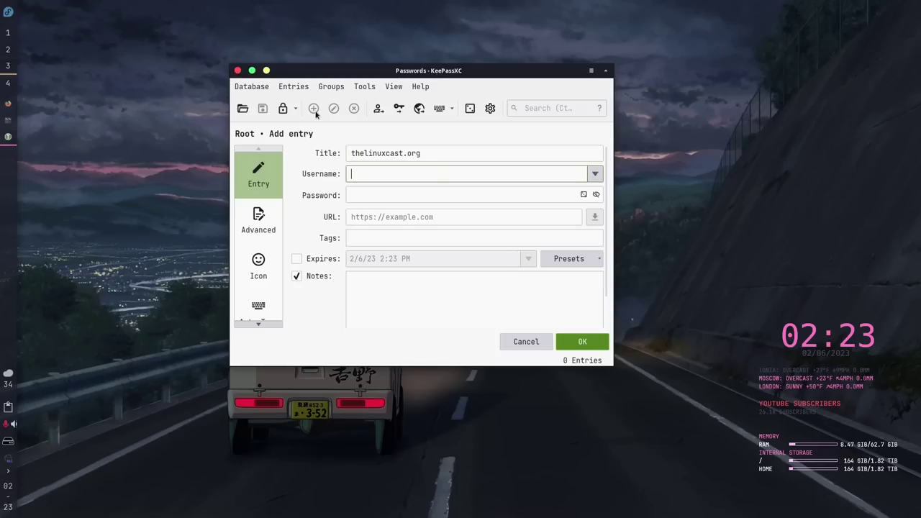
text(matt)
key(Tab)
- Enter and retype the entry's password, then bring up the password generator
text(•••••••)
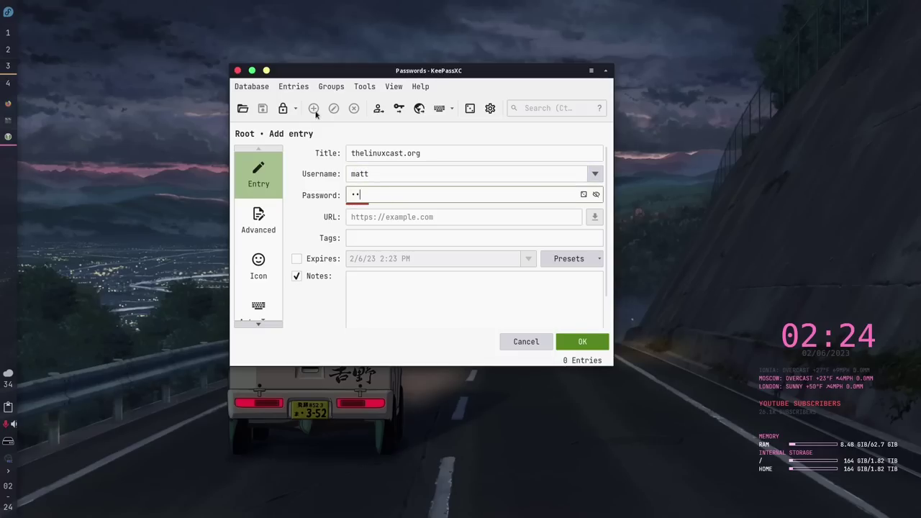
text(••••••••••••••)
key(BackSpace)
key(BackSpace)
key(BackSpace)
key(BackSpace)
key(BackSpace)
key(BackSpace)
key(BackSpace)
key(BackSpace)
key(BackSpace)
key(BackSpace)
key(BackSpace)
key(BackSpace)
key(BackSpace)
key(BackSpace)
key(BackSpace)
key(BackSpace)
key(BackSpace)
key(BackSpace)
key(BackSpace)
key(BackSpace)
key(BackSpace)
key(BackSpace)
text(••••••••••••••••••)
key(BackSpace)
key(BackSpace)
key(BackSpace)
key(BackSpace)
key(BackSpace)
key(BackSpace)
key(BackSpace)
key(BackSpace)
key(BackSpace)
key(BackSpace)
key(BackSpace)
key(BackSpace)
key(BackSpace)
key(BackSpace)
key(BackSpace)
key(BackSpace)
key(BackSpace)
key(BackSpace)
click(584, 194)
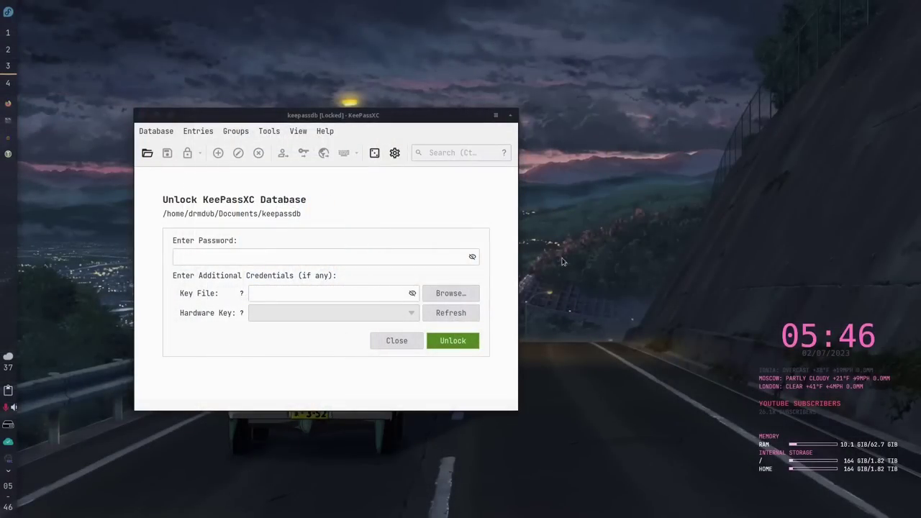
- Unlock the Passwords database with its master password and open the Groups menu
click(434, 242)
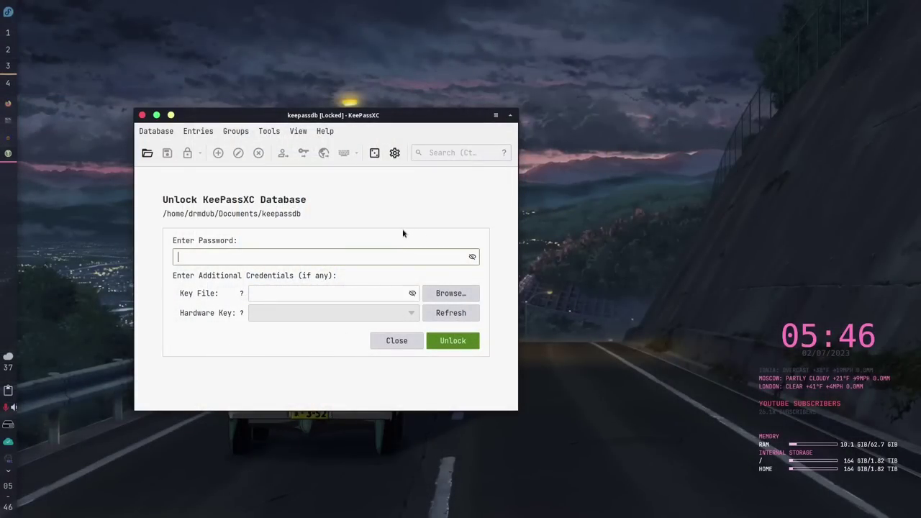
text(•••)
key(Return)
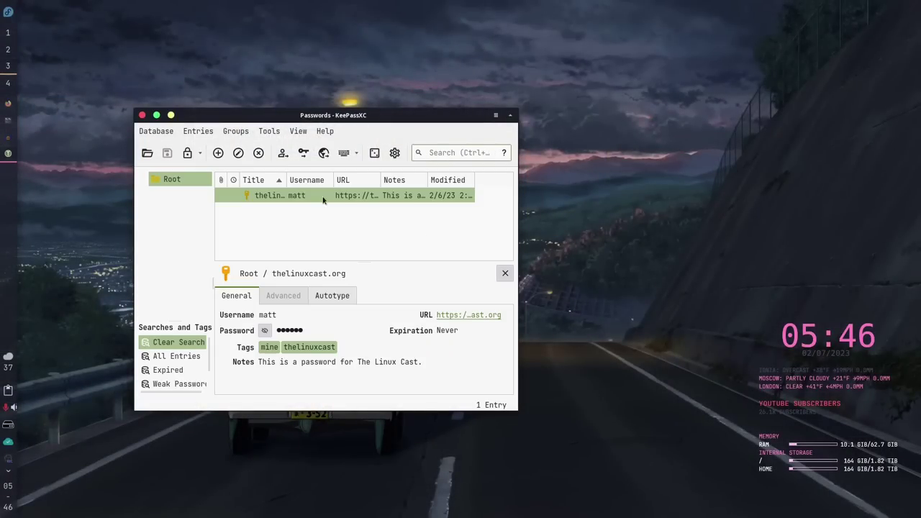
click(234, 130)
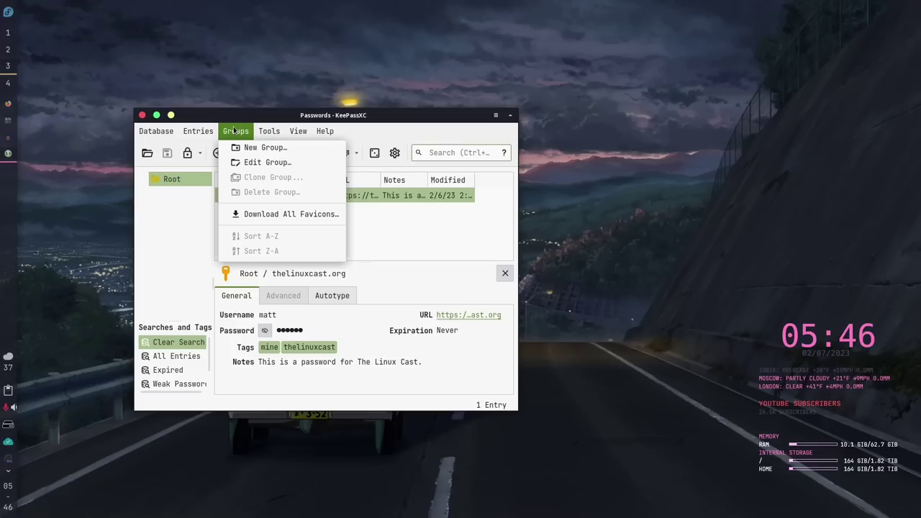
- Dismiss the Groups menu and start a blank entry in the Root group
click(217, 154)
click(216, 155)
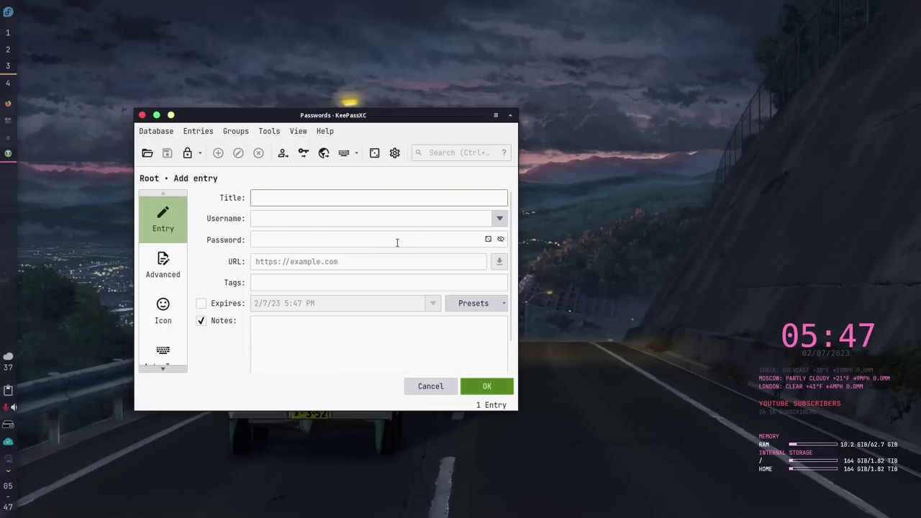
- In the password generator, show the password, exclude Extended ASCII, view more options, then close without applying
click(488, 241)
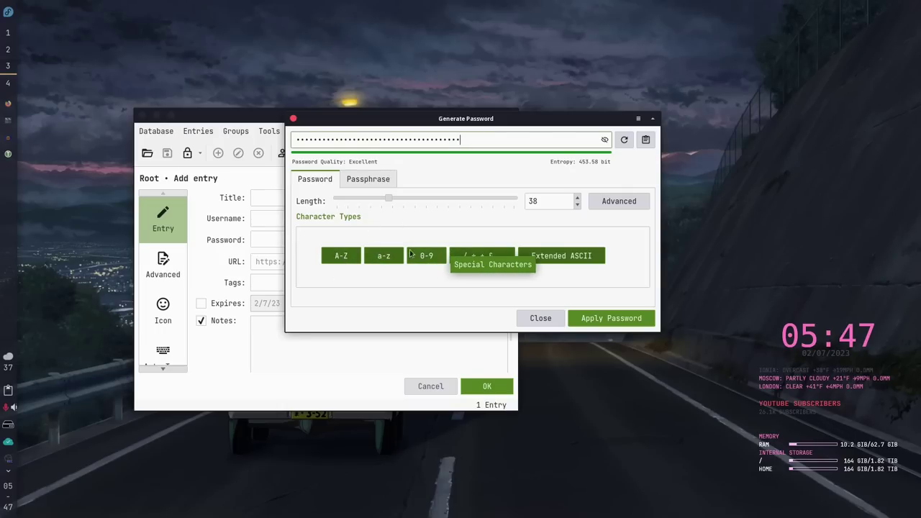
click(604, 139)
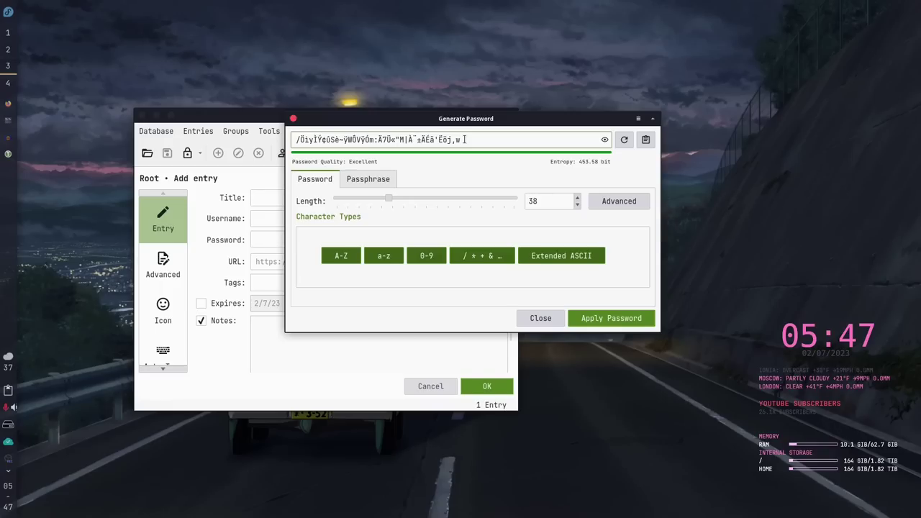
click(563, 257)
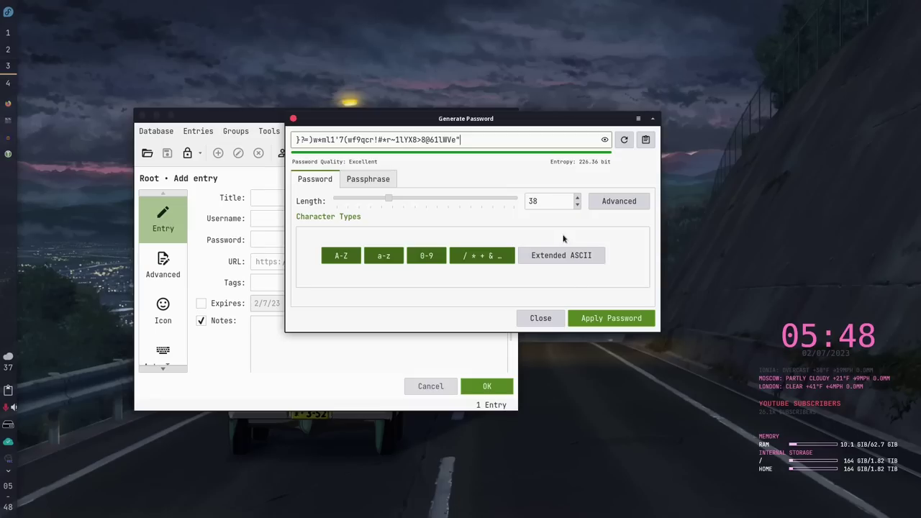
click(615, 201)
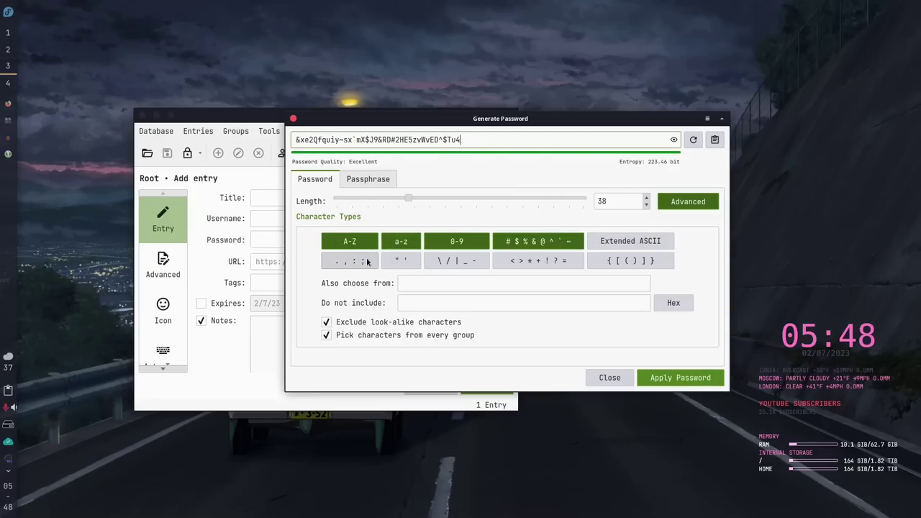
mouse_move(404, 326)
click(608, 378)
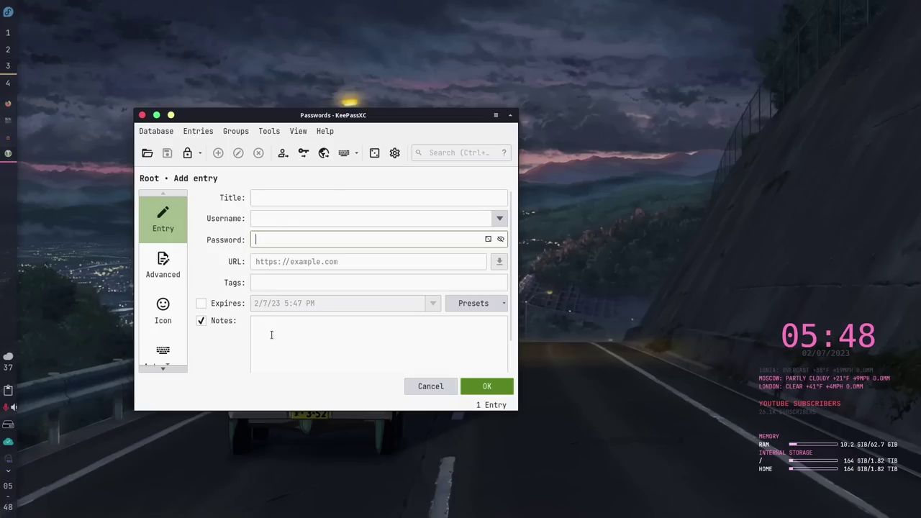
- Browse the entry's Auto-Type, Advanced, Icon and Properties pages, then reopen the password generator
scroll(272, 332, down, 1)
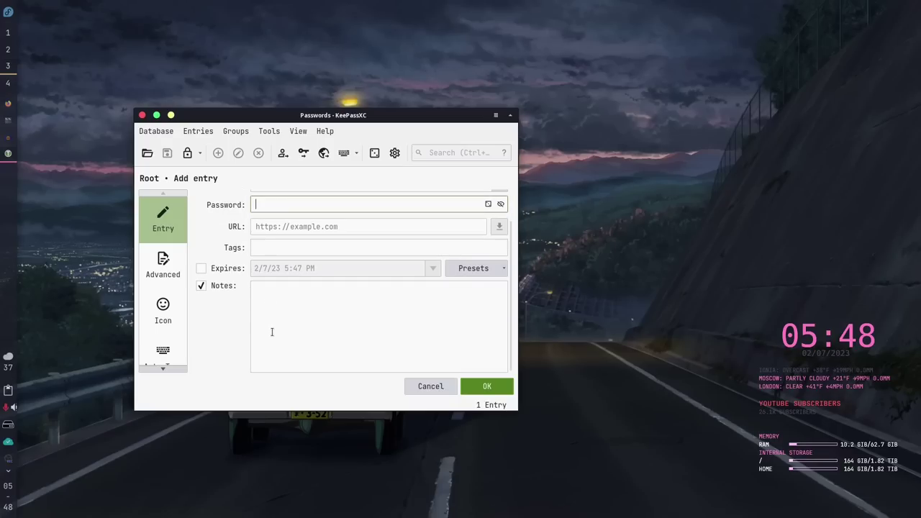
click(162, 356)
click(163, 263)
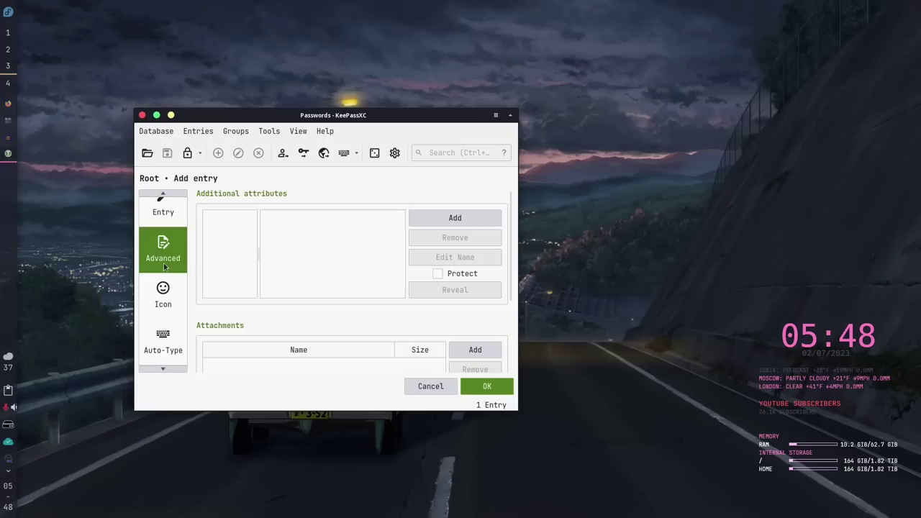
click(163, 297)
click(164, 253)
scroll(163, 253, down, 1)
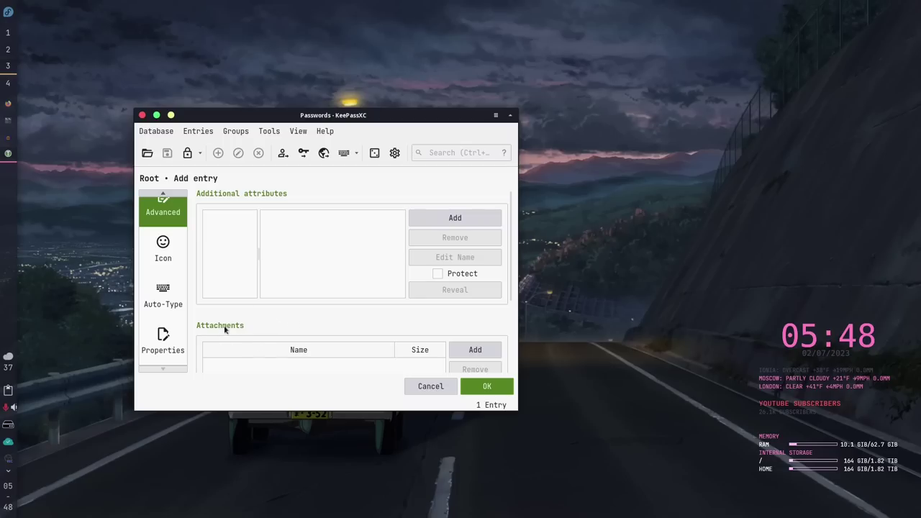
click(169, 332)
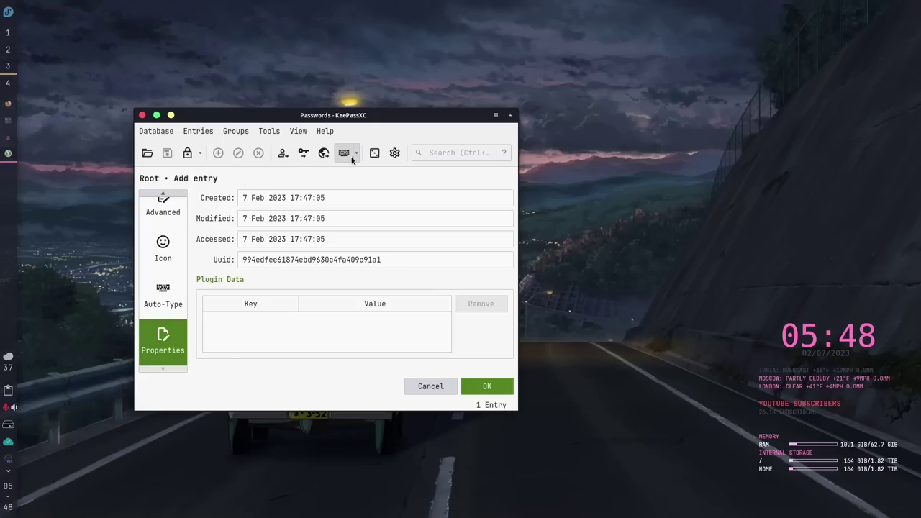
click(375, 153)
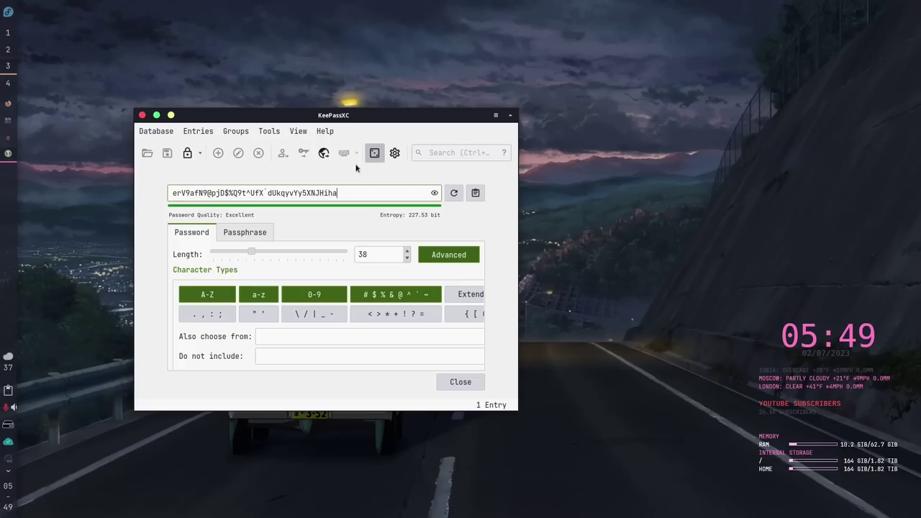
- Enable browser integration on the Browser Integration page of the application settings
click(281, 131)
click(284, 163)
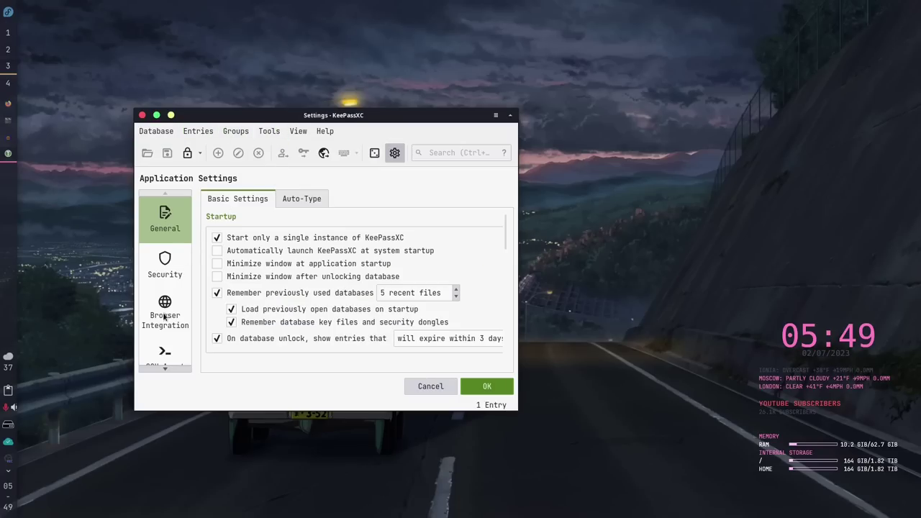
click(164, 317)
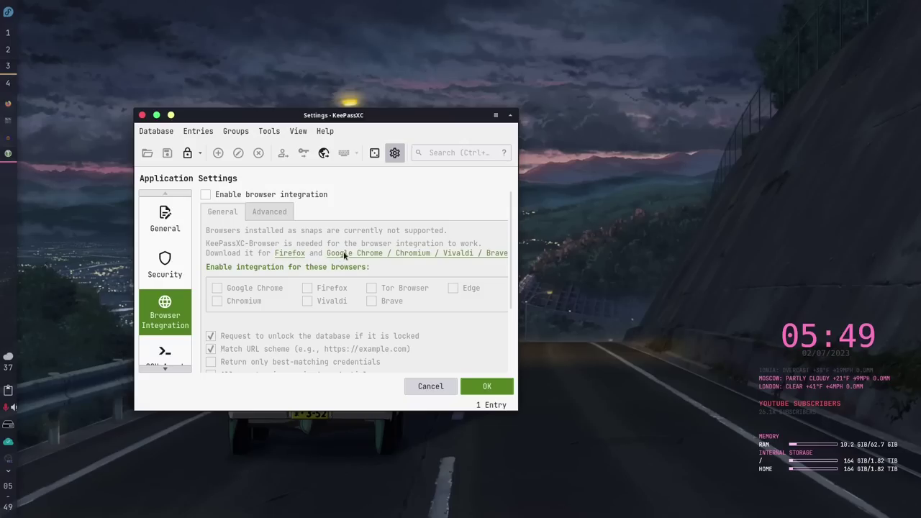
click(213, 196)
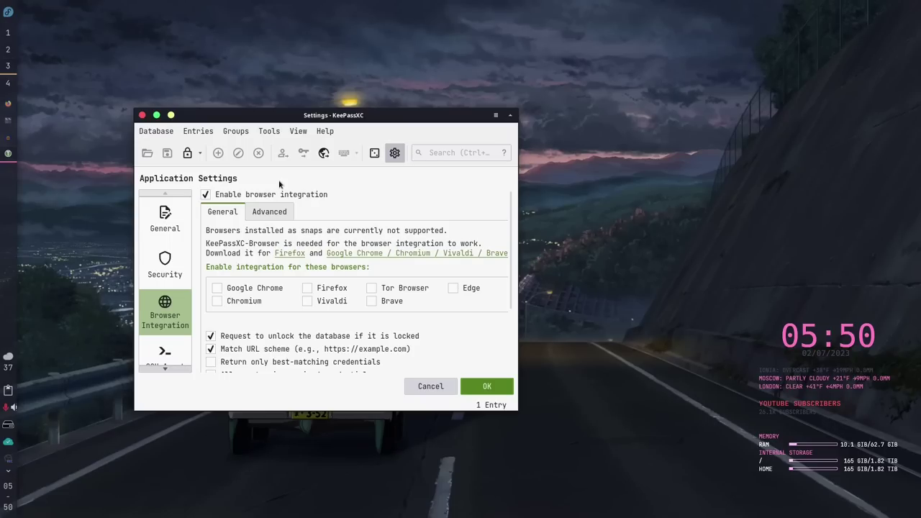
click(269, 130)
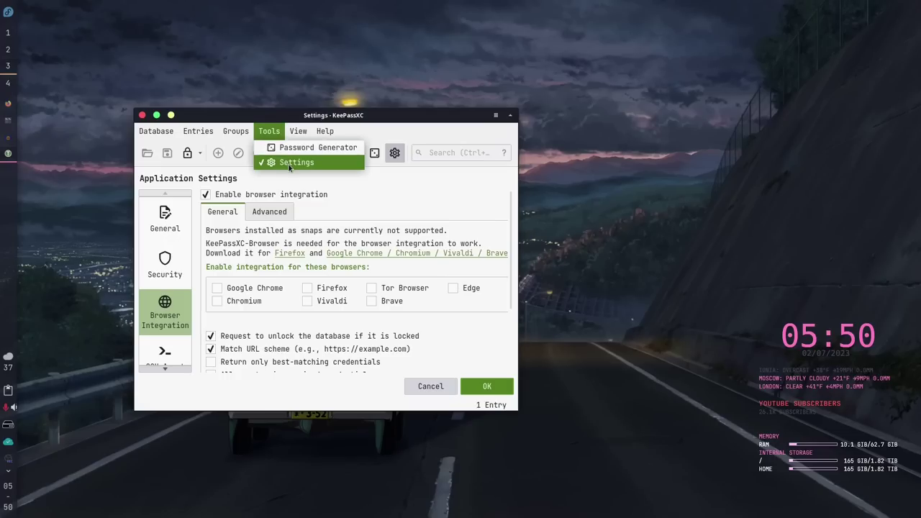
- Close the settings, switch the interface to the Dark theme, and nudge the window up and right
click(285, 161)
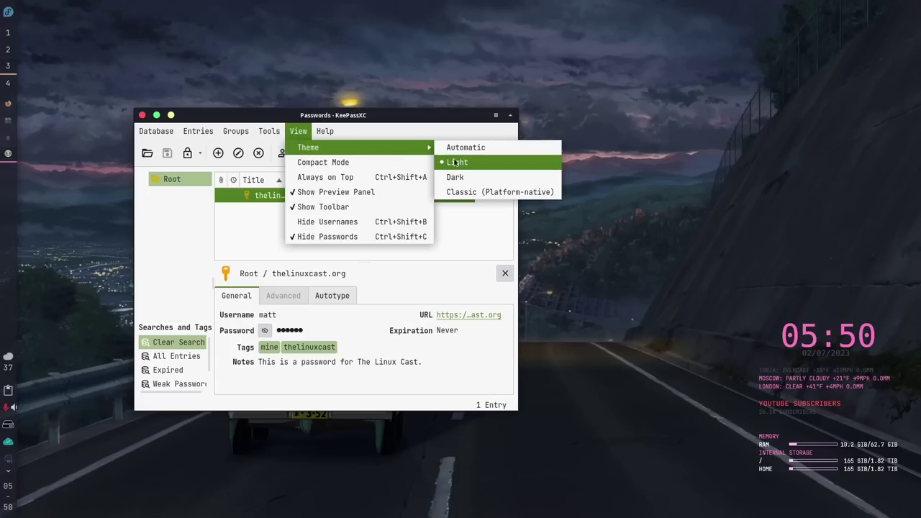
click(453, 175)
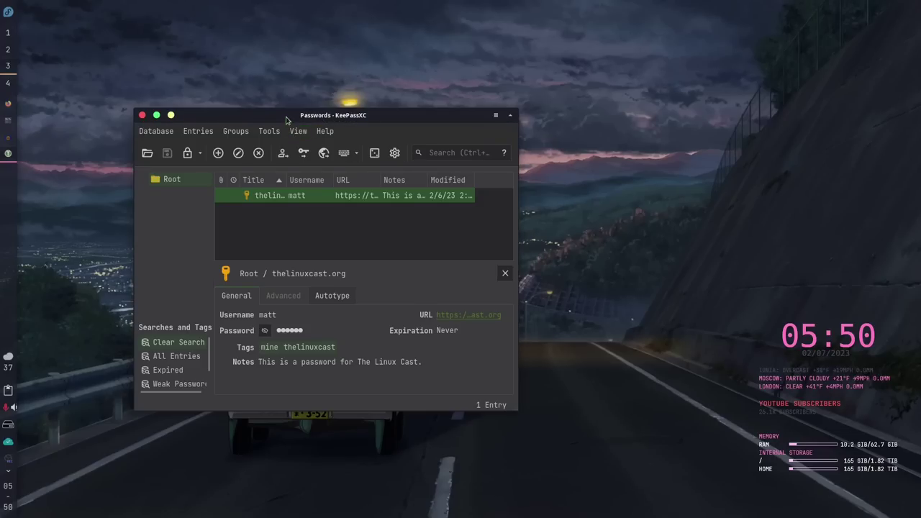
drag(286, 119, 322, 107)
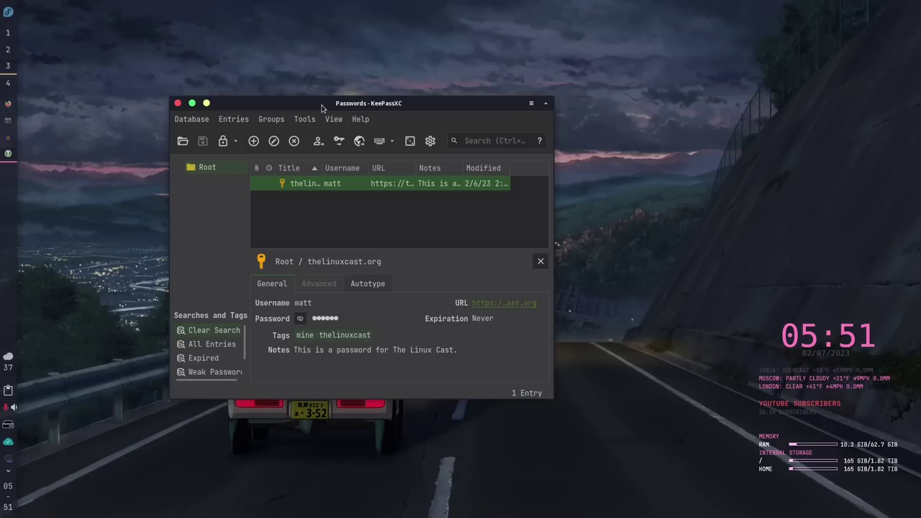
drag(322, 107, 353, 99)
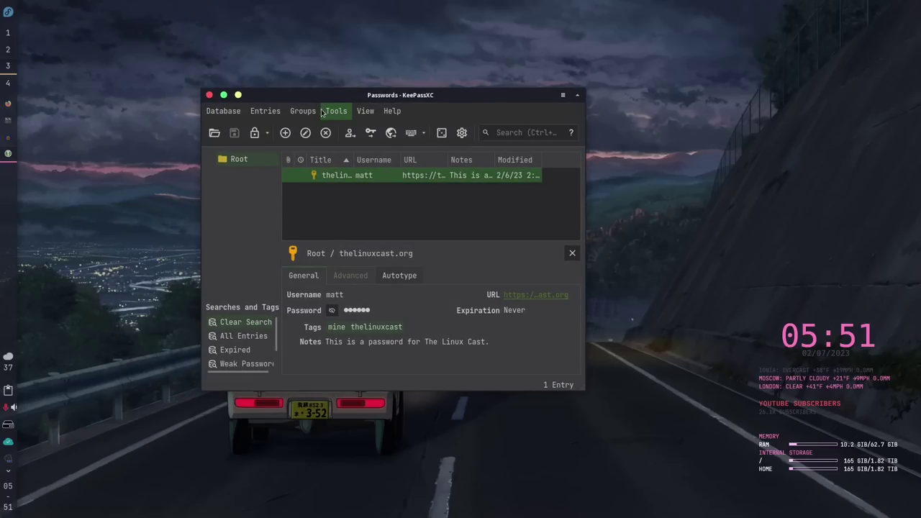
click(333, 111)
- Open the application settings and scroll through the General page's file management options
click(350, 141)
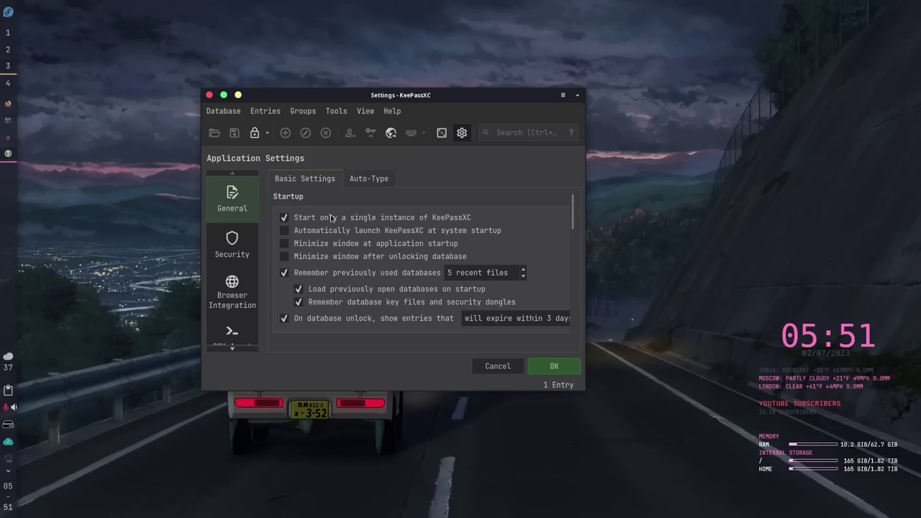
scroll(367, 274, down, 3)
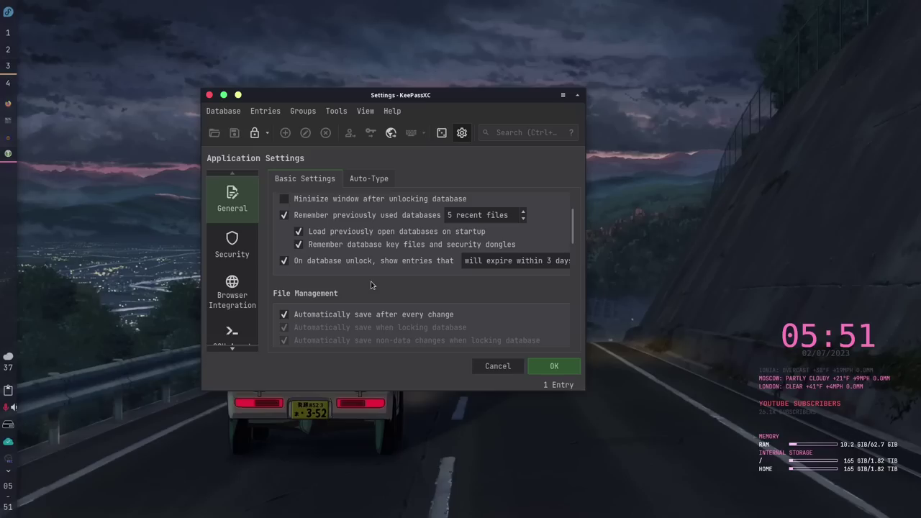
scroll(372, 285, down, 1)
scroll(371, 286, down, 1)
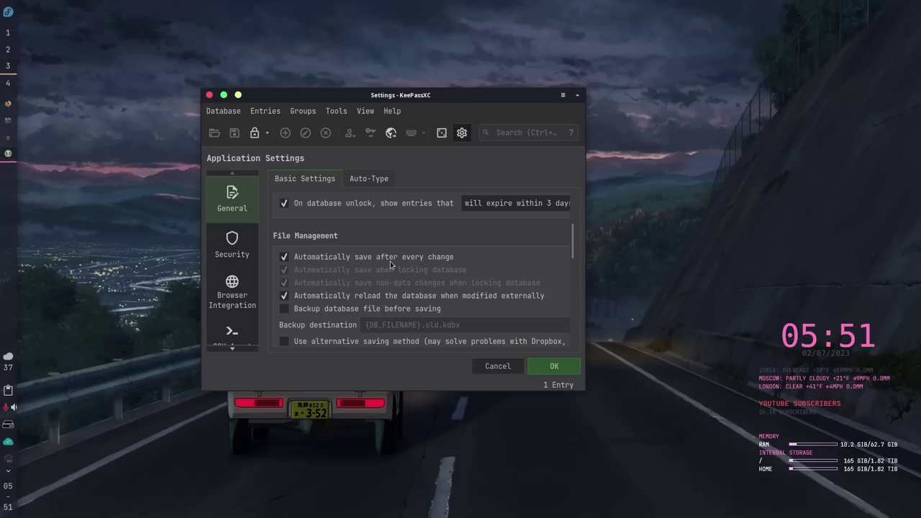
scroll(390, 264, down, 1)
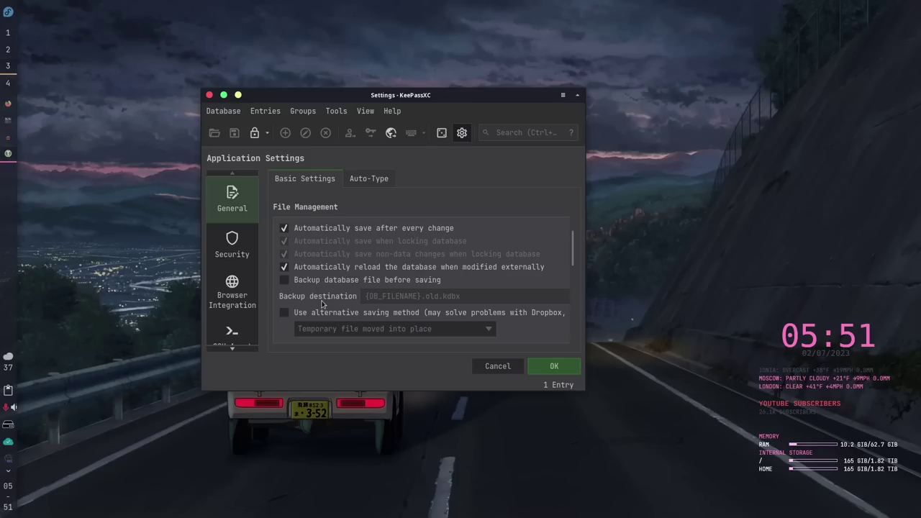
scroll(321, 302, down, 2)
scroll(322, 304, up, 1)
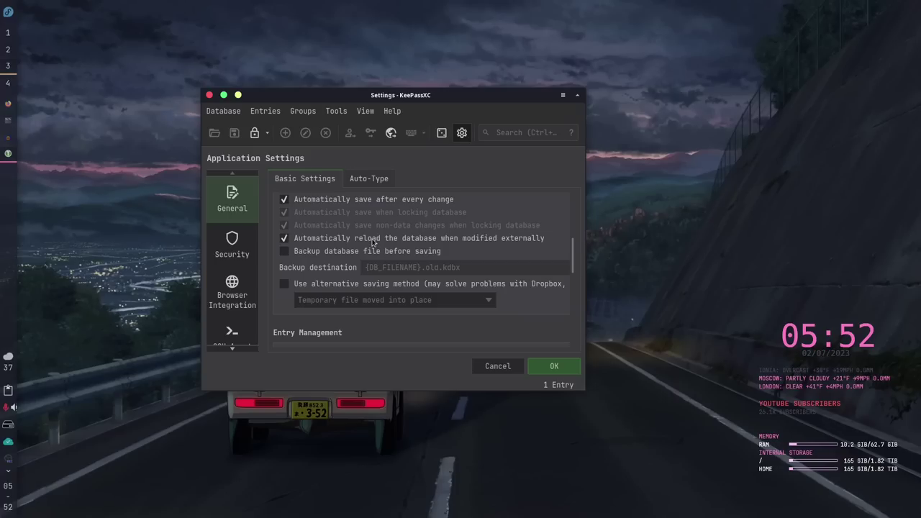
scroll(372, 242, down, 1)
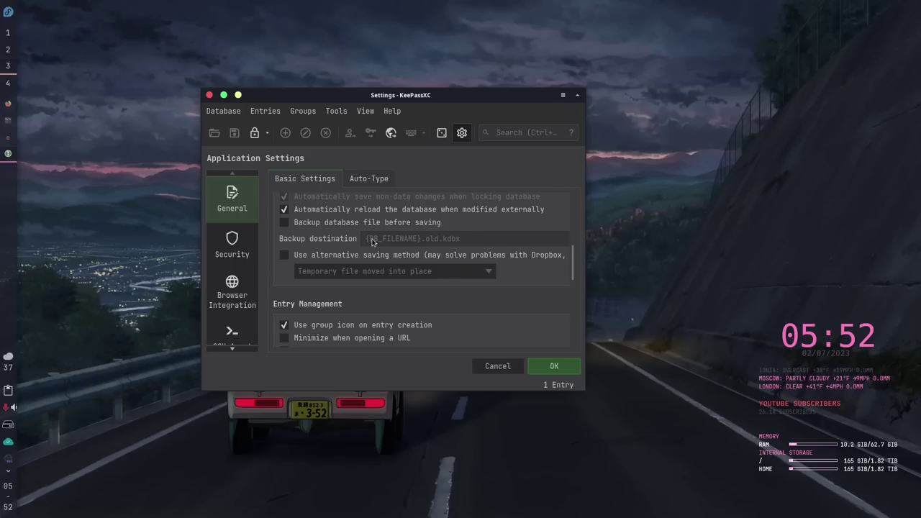
- Toggle 'Backup database file before saving' on and back off, then go to the Security page
click(316, 223)
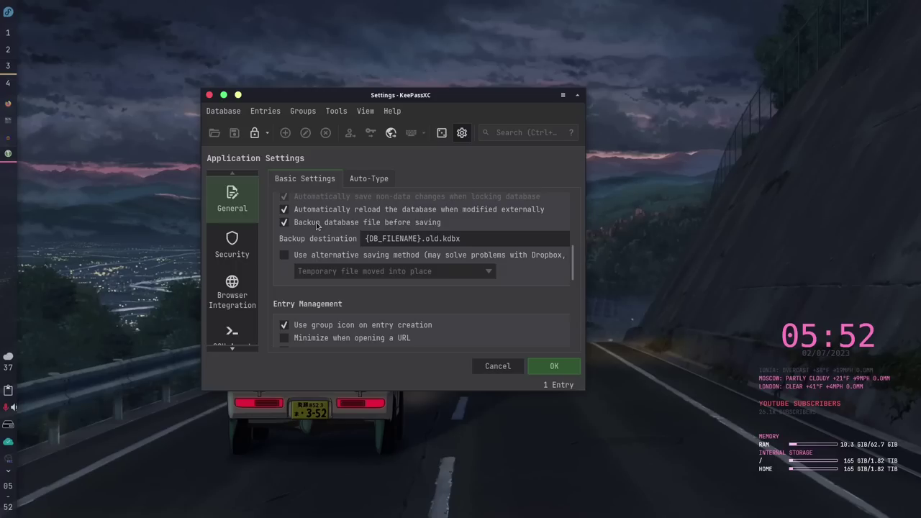
click(285, 224)
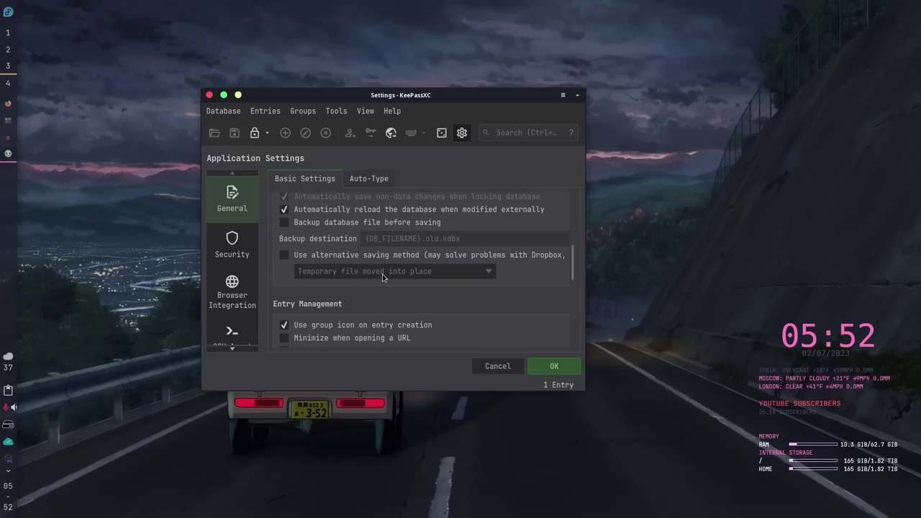
scroll(383, 278, down, 1)
click(232, 244)
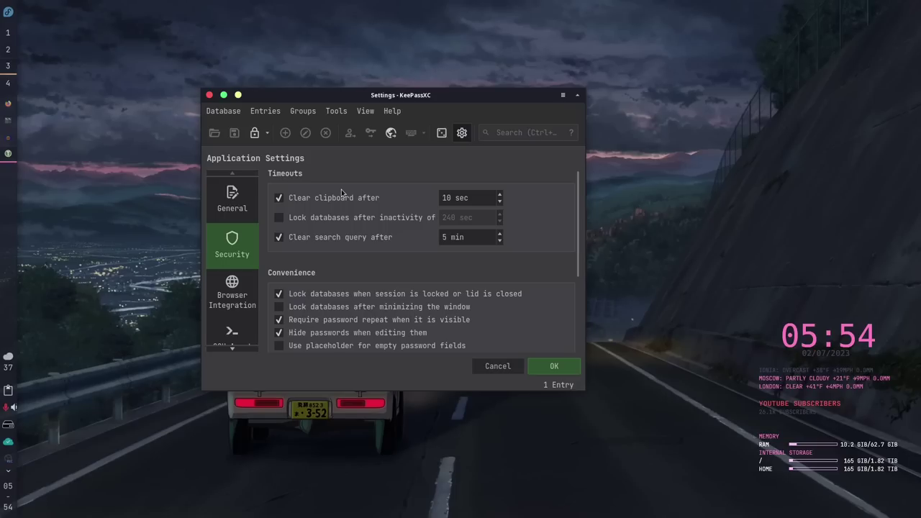
- View the SSH Agent and KeeShare settings pages, then return to the General page
scroll(374, 274, down, 4)
scroll(232, 281, down, 2)
click(235, 287)
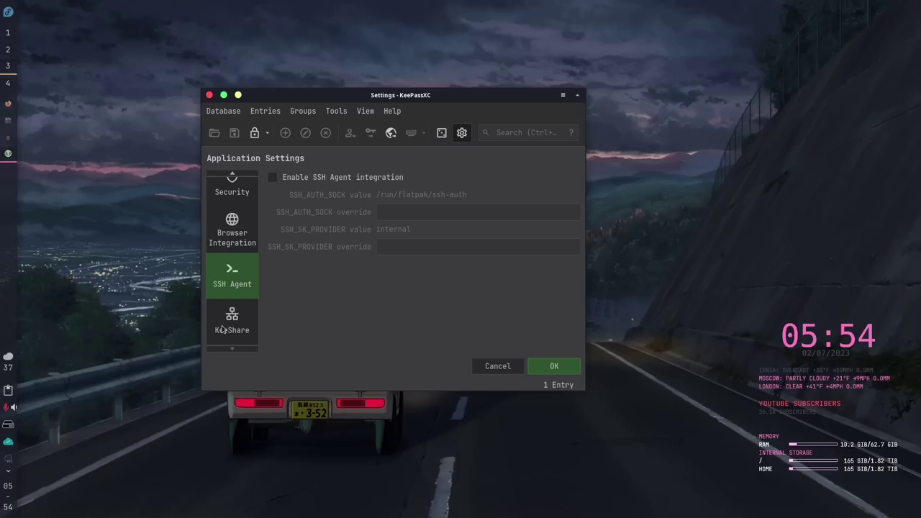
click(224, 328)
scroll(231, 216, up, 2)
click(233, 196)
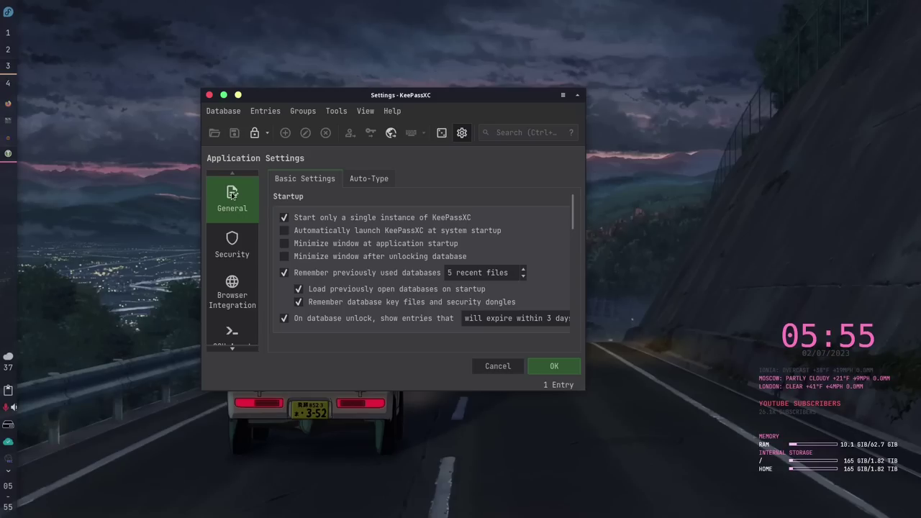
- Close Settings and return to the Passwords database with the thelinuxcast.org entry shown
key(Escape)
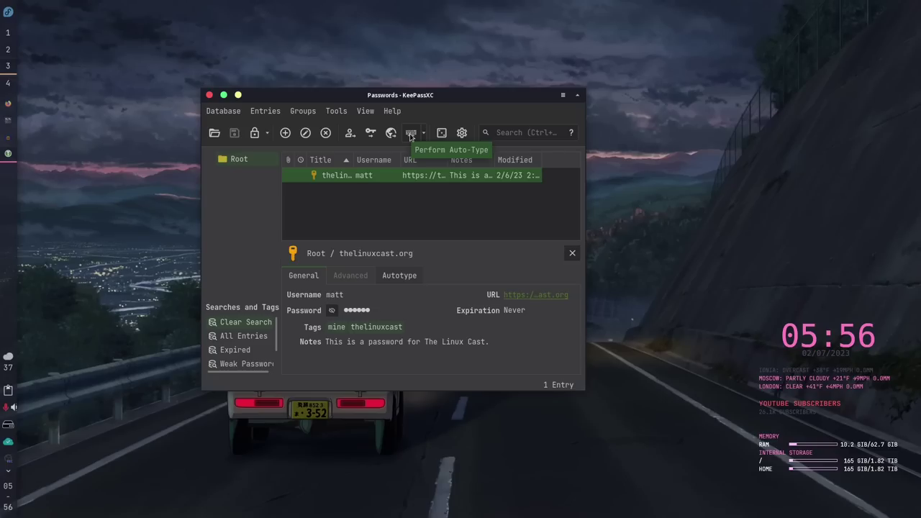
click(411, 133)
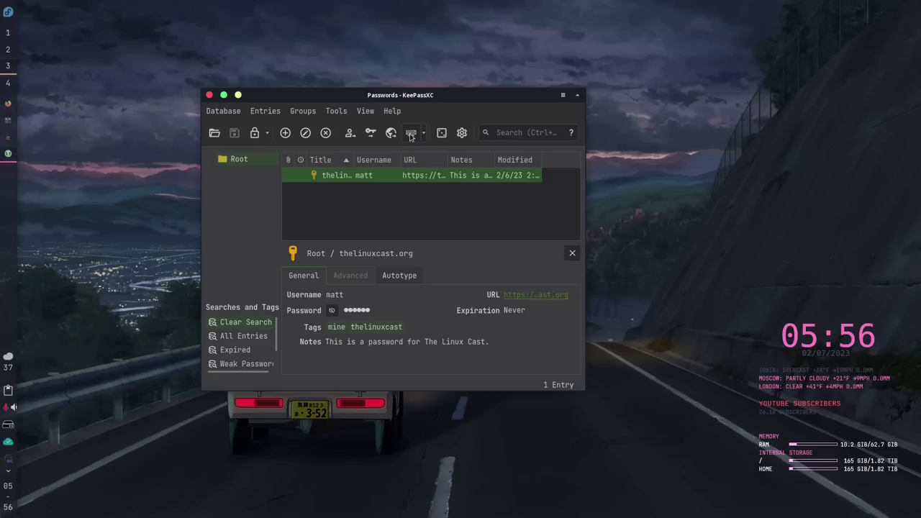
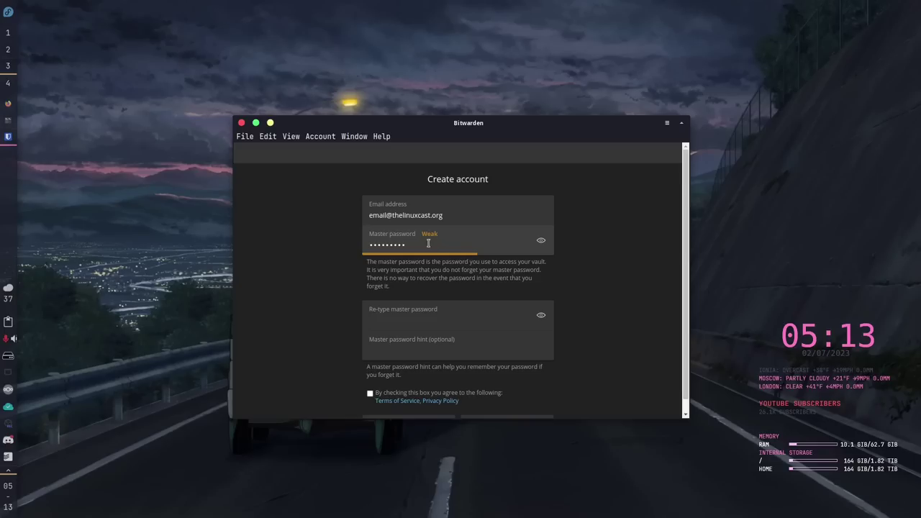
- Enter the new master password in both the master password and re-type fields
key(ctrl+a)
key(BackSpace)
text(•••••)
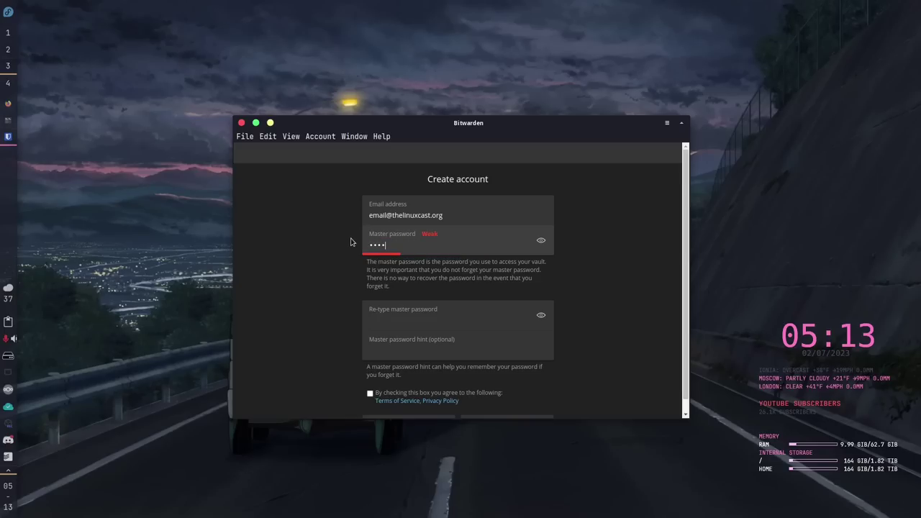
key(ctrl+a)
key(BackSpace)
text(•••)
click(386, 319)
text(•••)
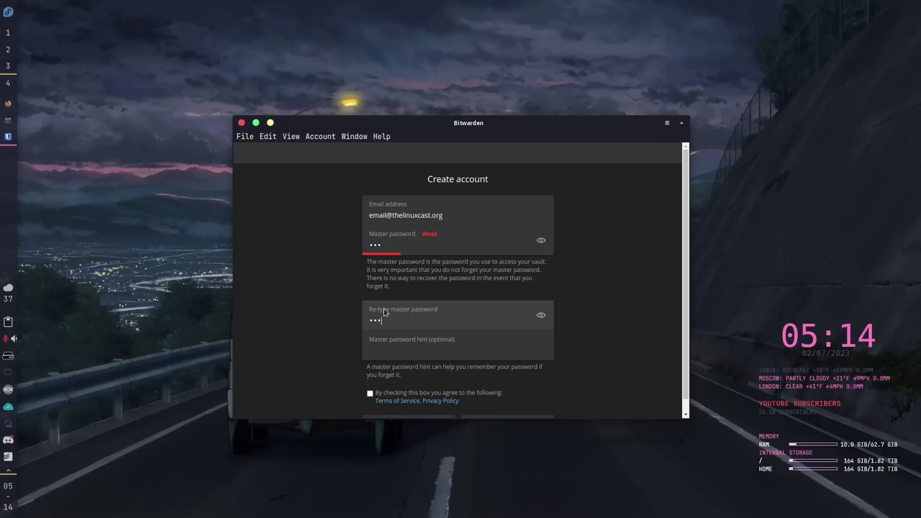
key(shift+Tab)
text(•••)
key(Tab)
text(•••)
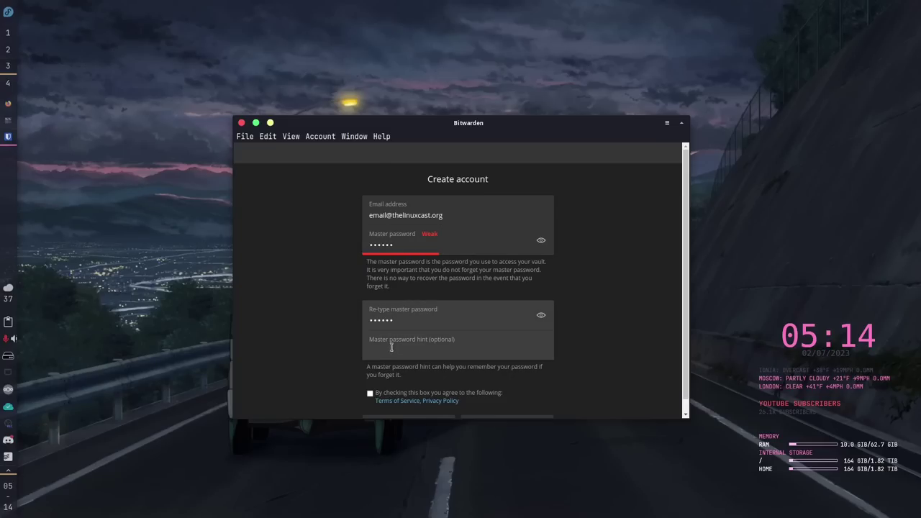
- Add a master password hint, accept the terms of service, and submit the form
click(390, 349)
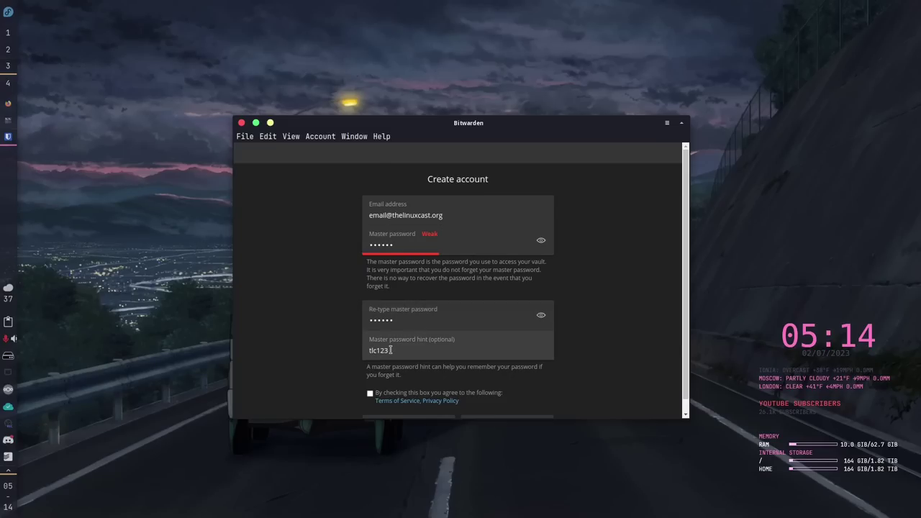
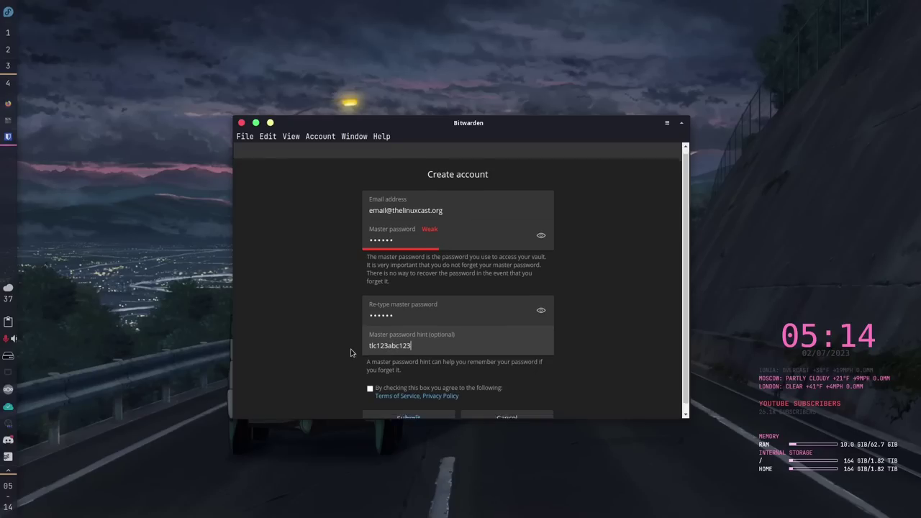
scroll(354, 349, down, 1)
click(370, 380)
click(372, 410)
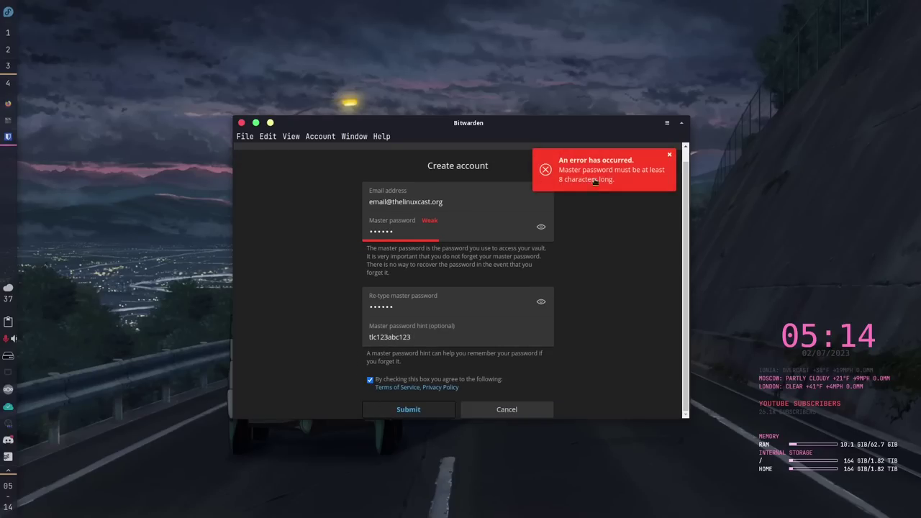
- Replace the too-short master password with an 8-character one and resubmit the registration
click(418, 230)
drag(416, 230, 341, 241)
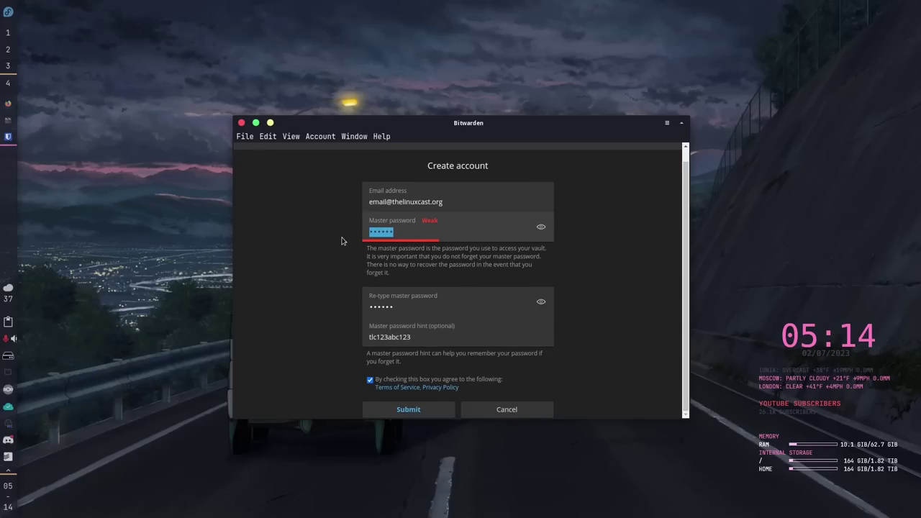
key(BackSpace)
key(Tab)
key(Tab)
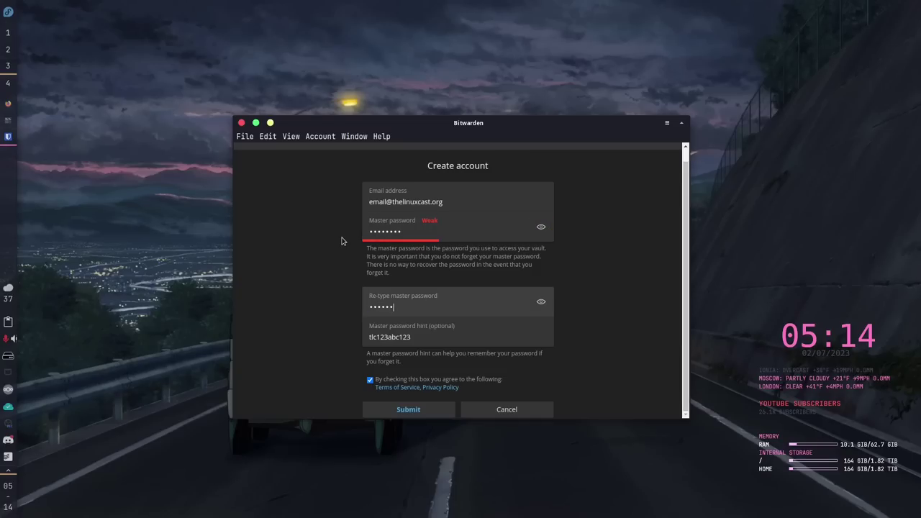
click(442, 409)
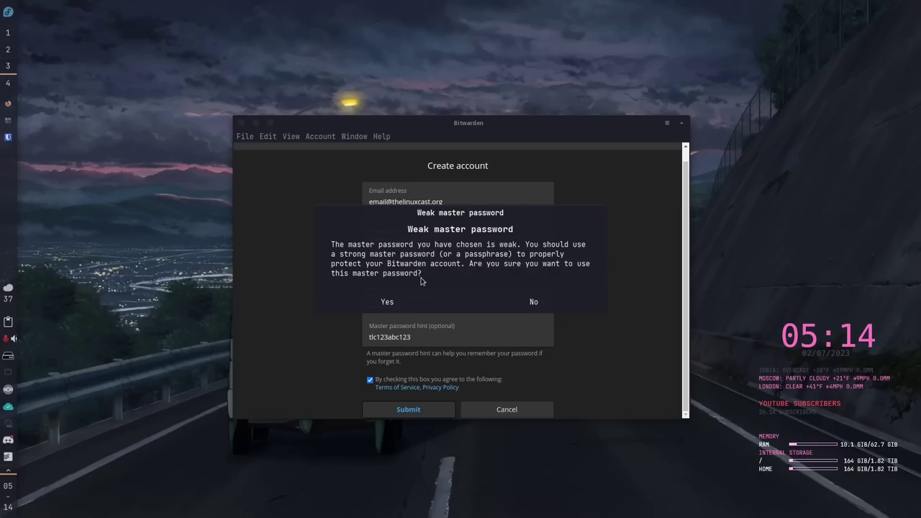
- Accept the weak master password and solve the daisy-image hCaptcha challenge
click(406, 301)
click(400, 369)
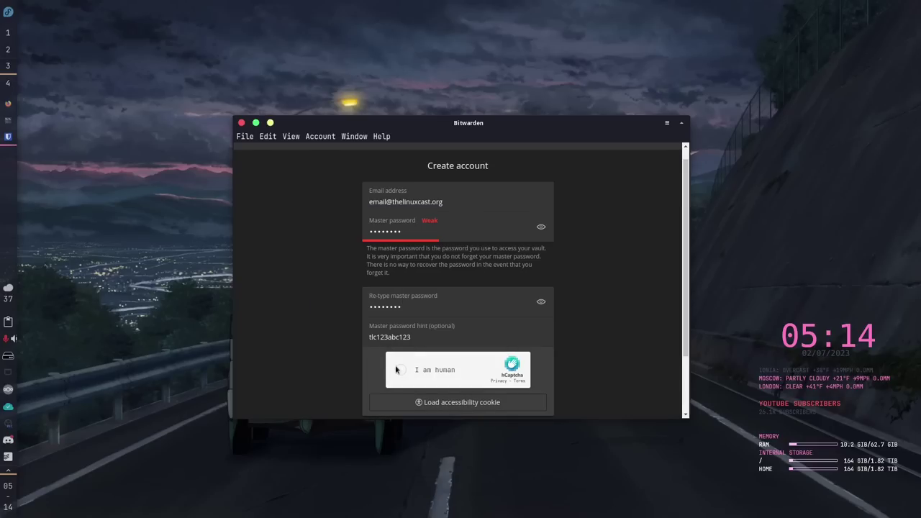
scroll(363, 367, down, 3)
scroll(363, 367, down, 1)
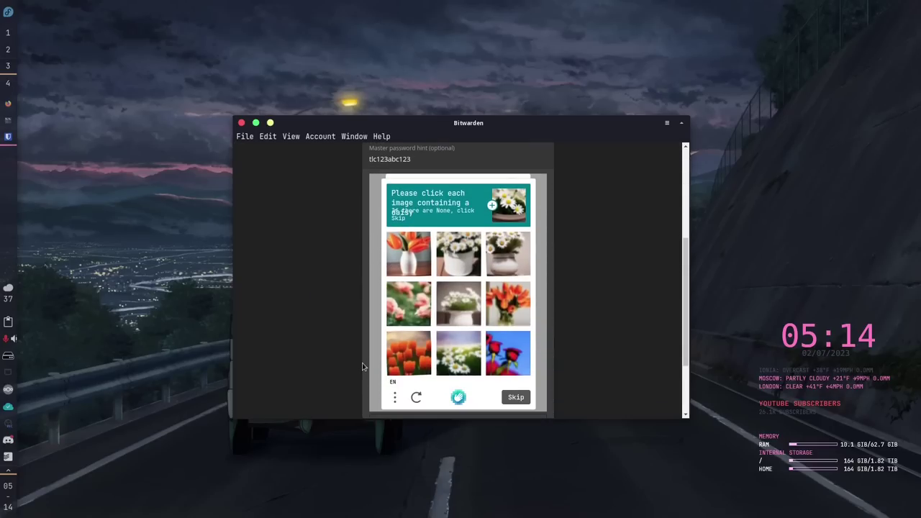
click(456, 351)
click(462, 252)
click(455, 295)
click(517, 248)
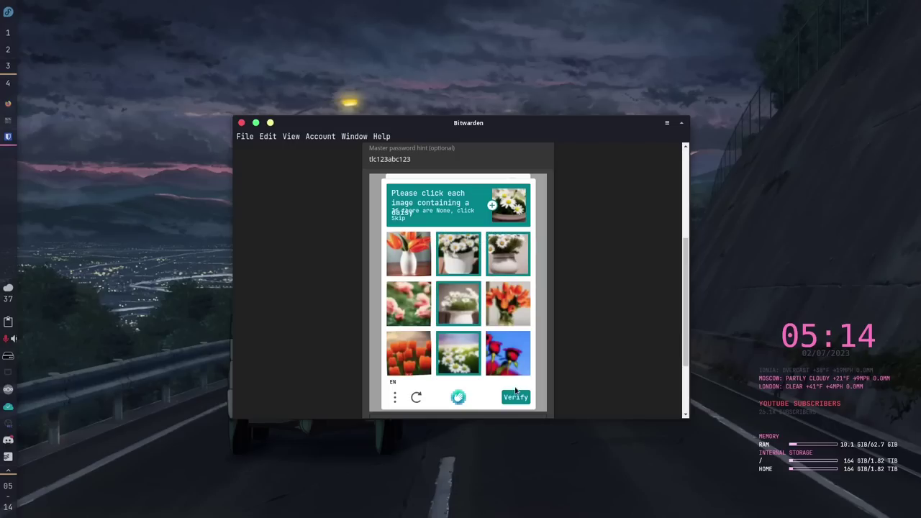
click(516, 396)
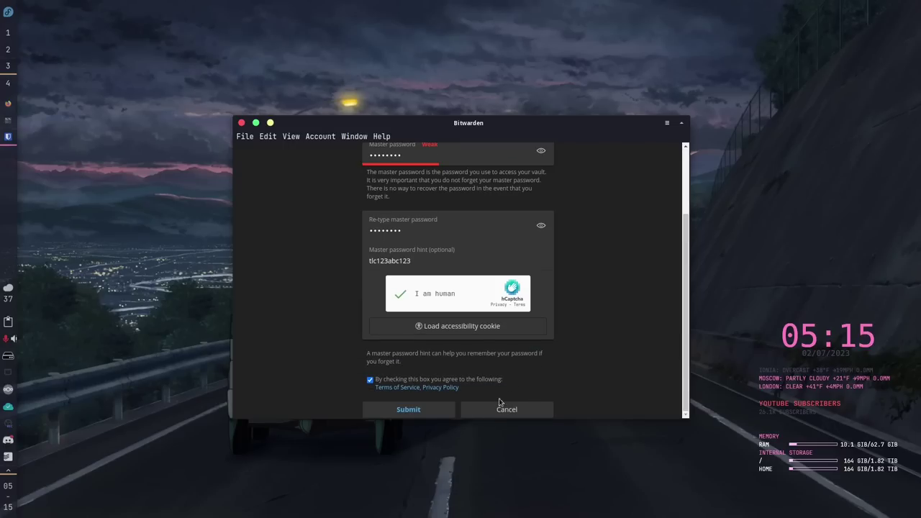
- Resubmit the registration, confirm the weak password again, and continue to the login step
click(415, 410)
click(392, 302)
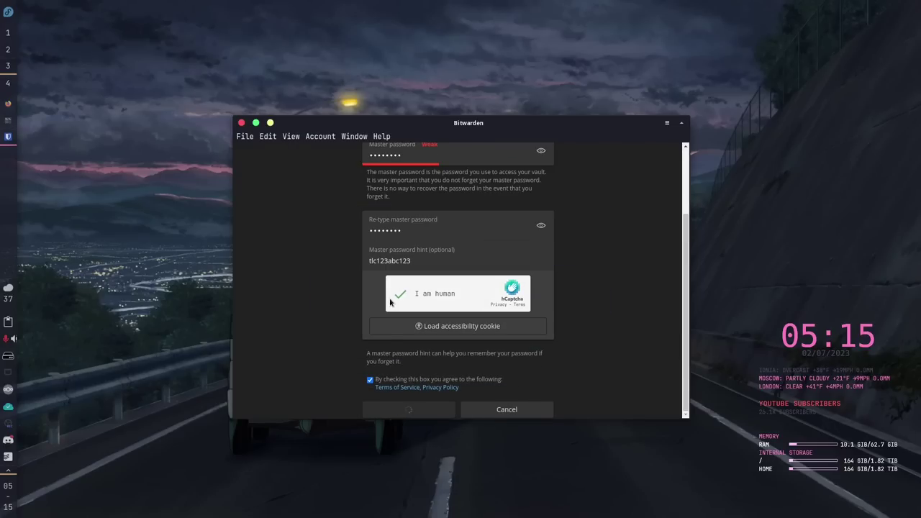
click(441, 332)
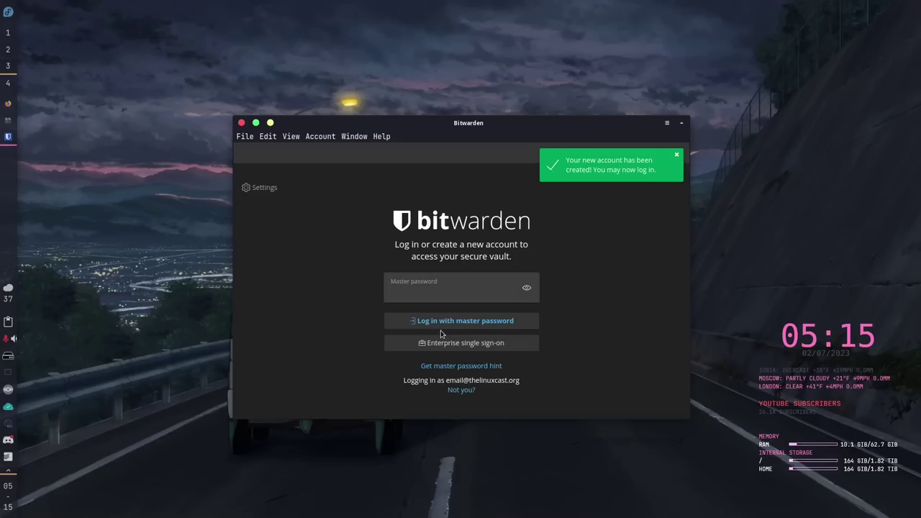
- Log in with the master password, solving the beach-image hCaptcha challenge along the way
text(••••••••)
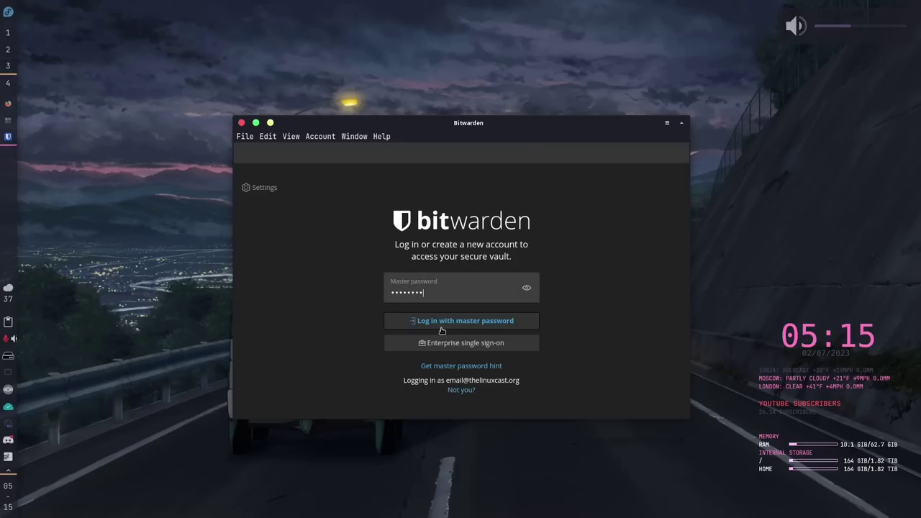
click(444, 322)
click(396, 343)
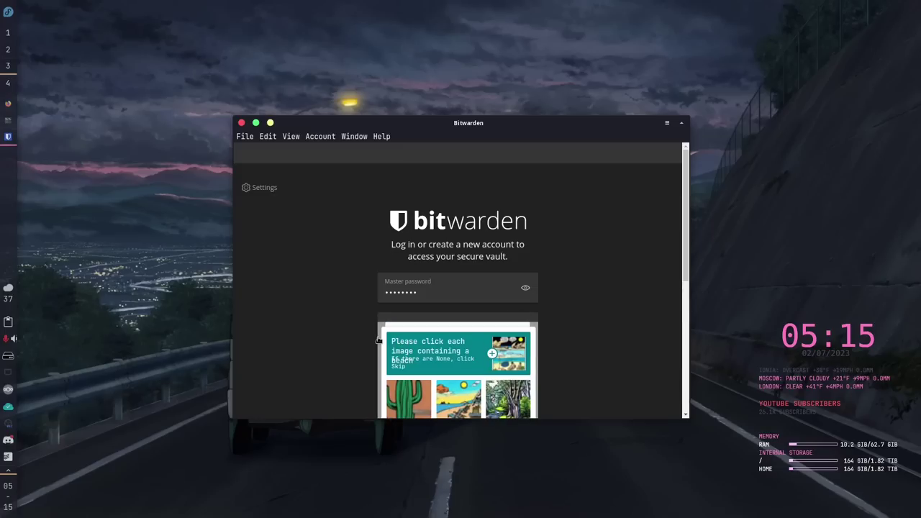
scroll(459, 362, down, 1)
scroll(459, 363, down, 3)
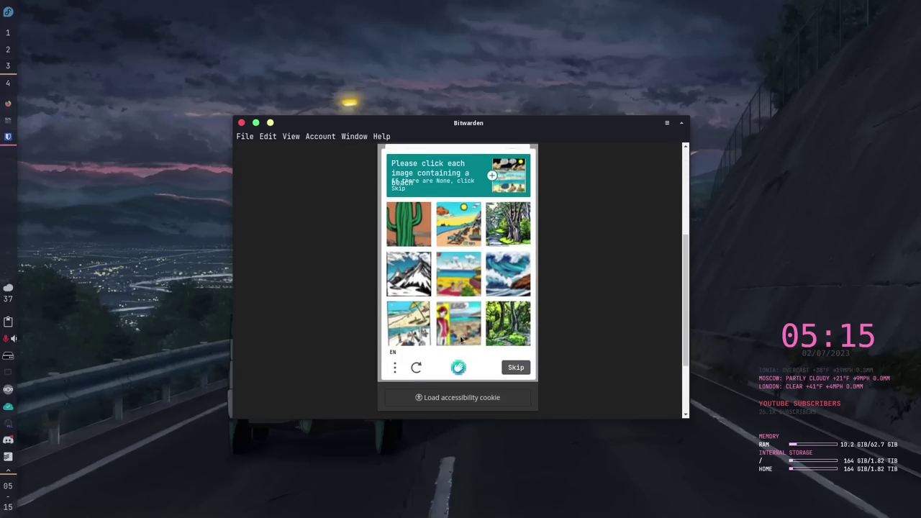
click(454, 230)
click(453, 278)
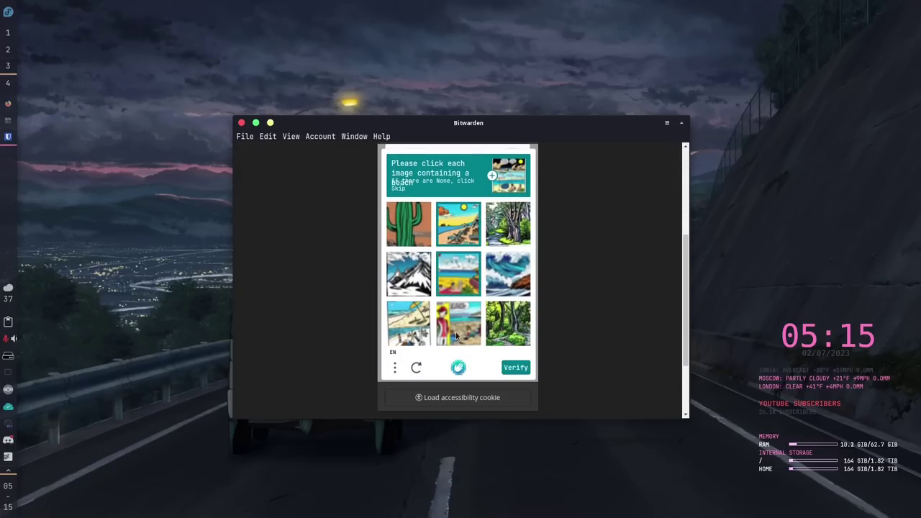
click(456, 336)
click(426, 334)
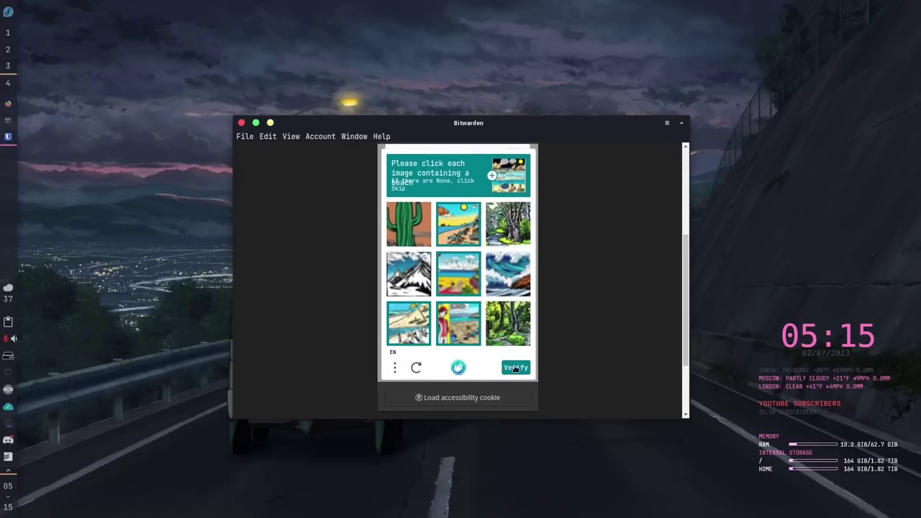
click(515, 368)
click(478, 335)
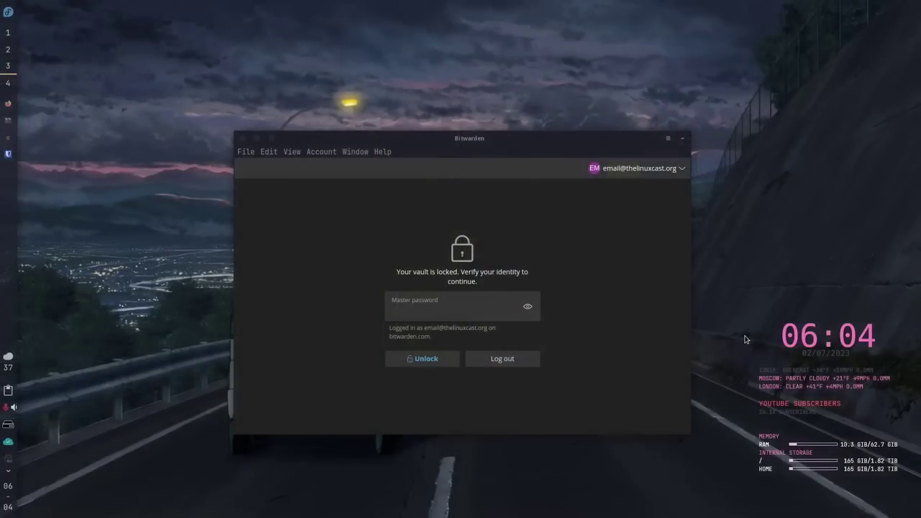
- Enter the master password in the lock screen and unlock the vault
click(455, 316)
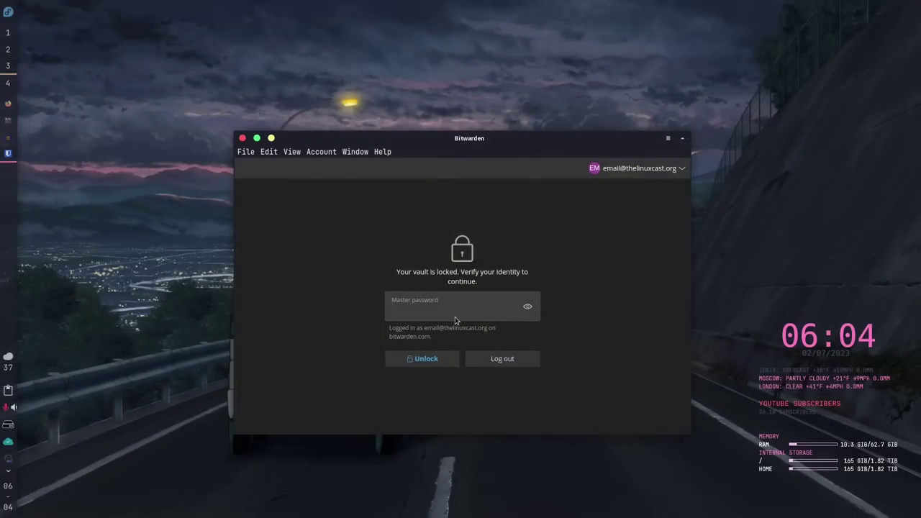
text(•••••••••)
key(Return)
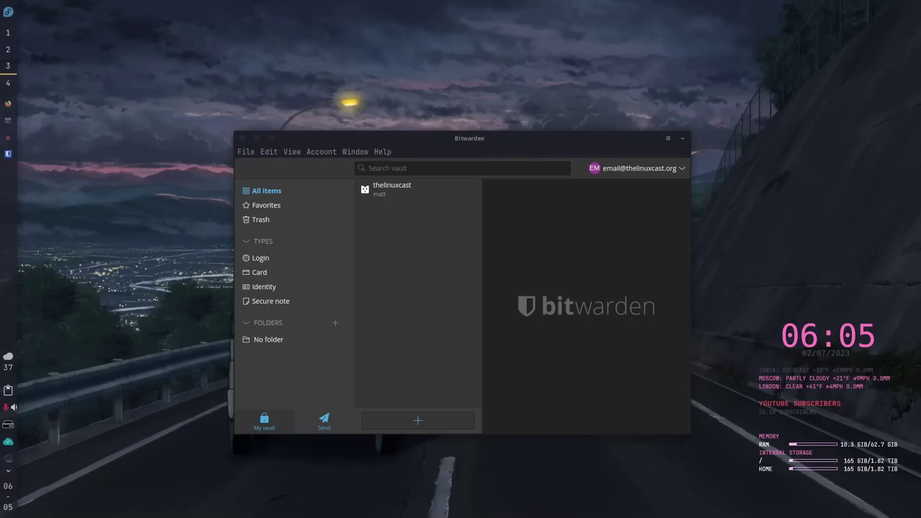
- Add a new vault item with type Login and generate a random password for it
click(413, 422)
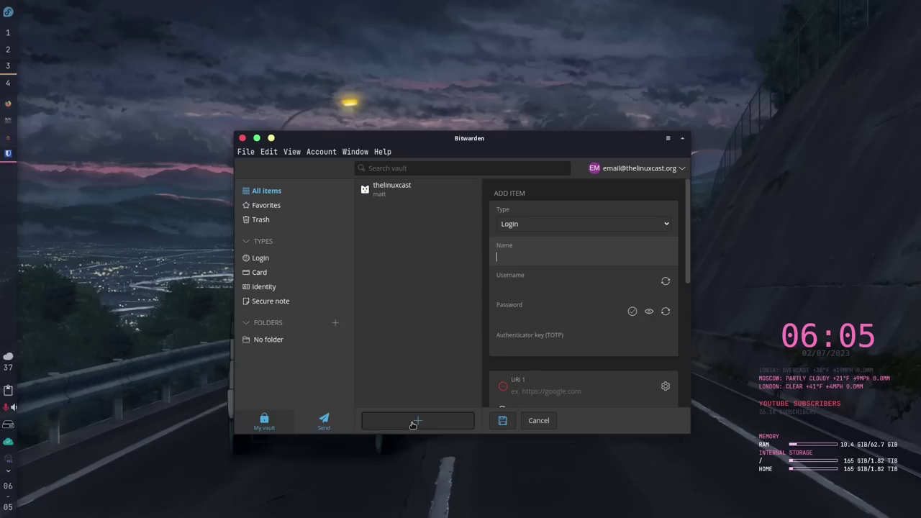
click(536, 223)
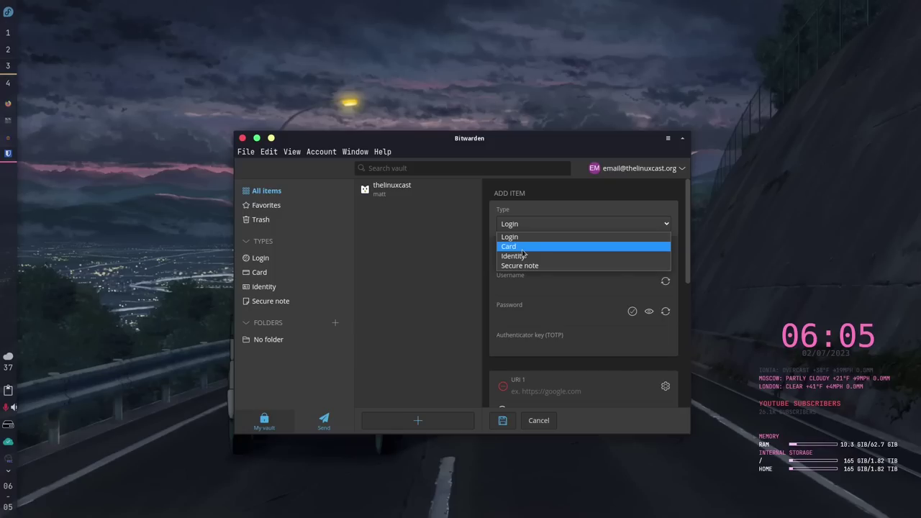
click(554, 204)
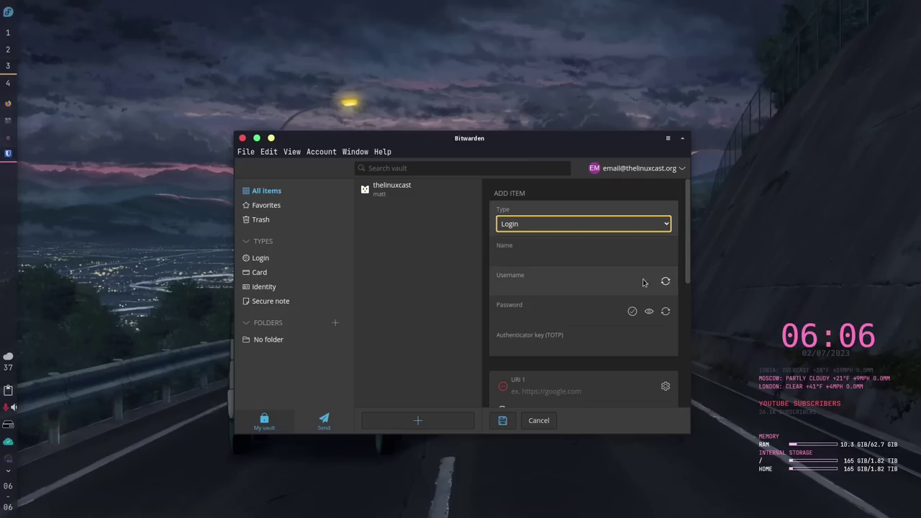
click(664, 311)
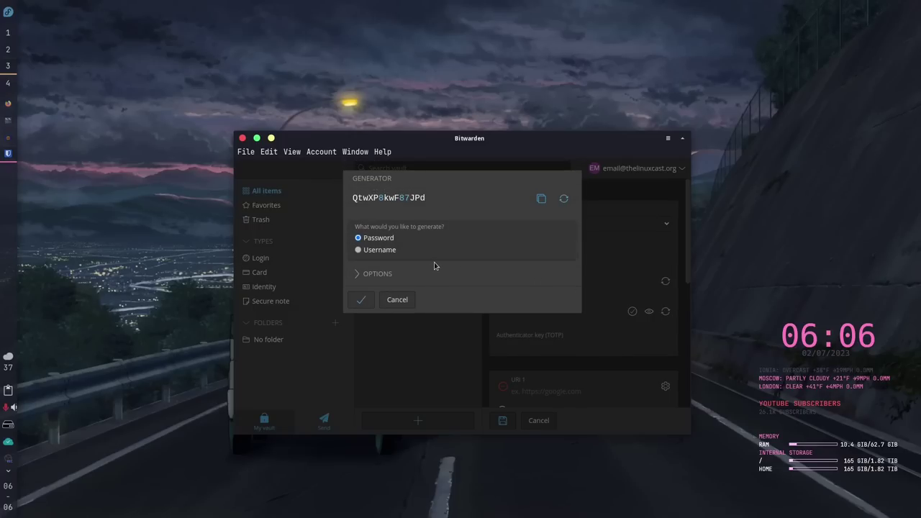
- Expand the generator options to check length 14, letters and digits, no special characters, then close it
click(357, 275)
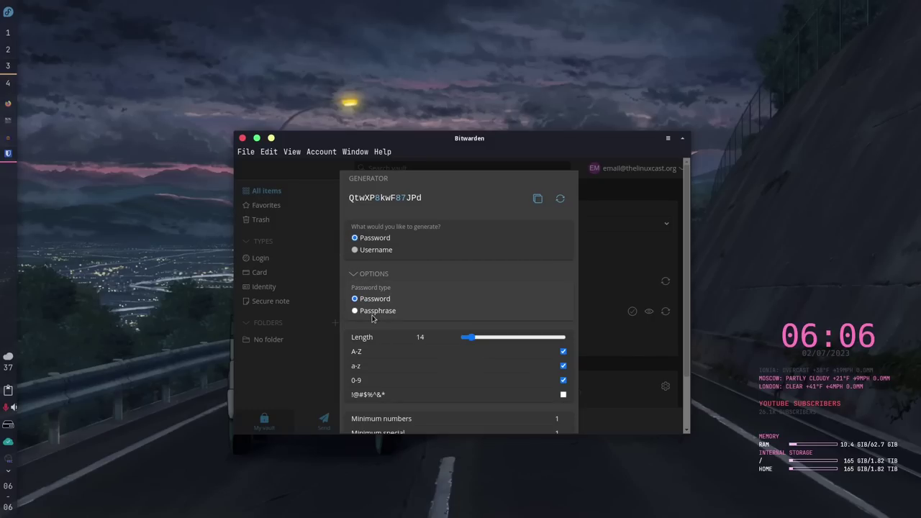
scroll(372, 319, down, 1)
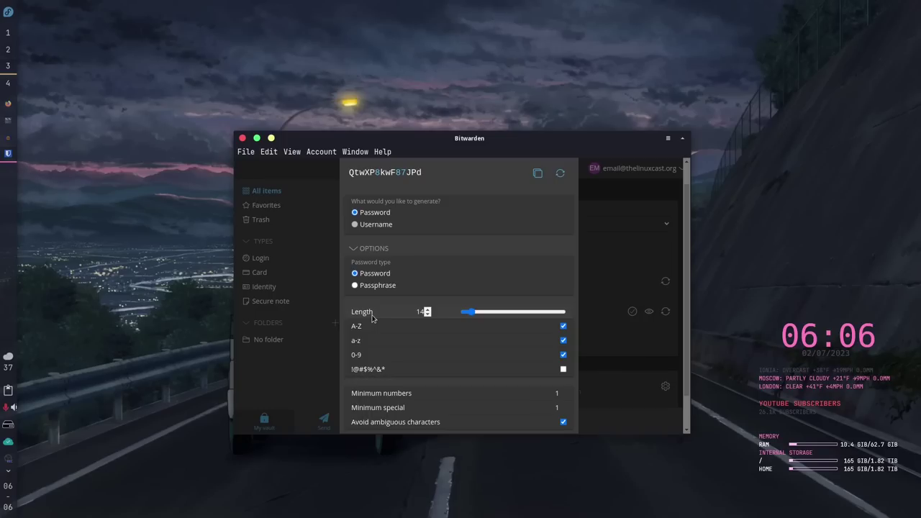
click(627, 197)
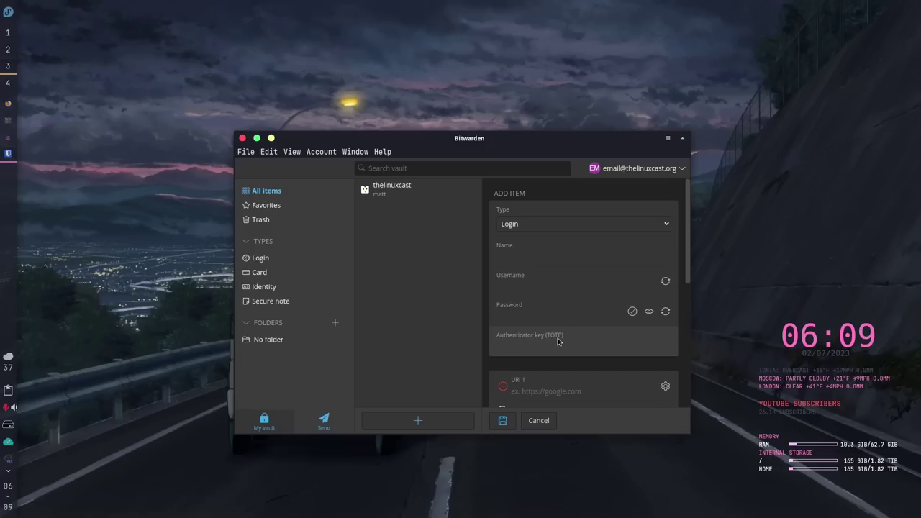
- Open File > Settings to show the vault timeout and clipboard preferences
click(245, 151)
click(266, 245)
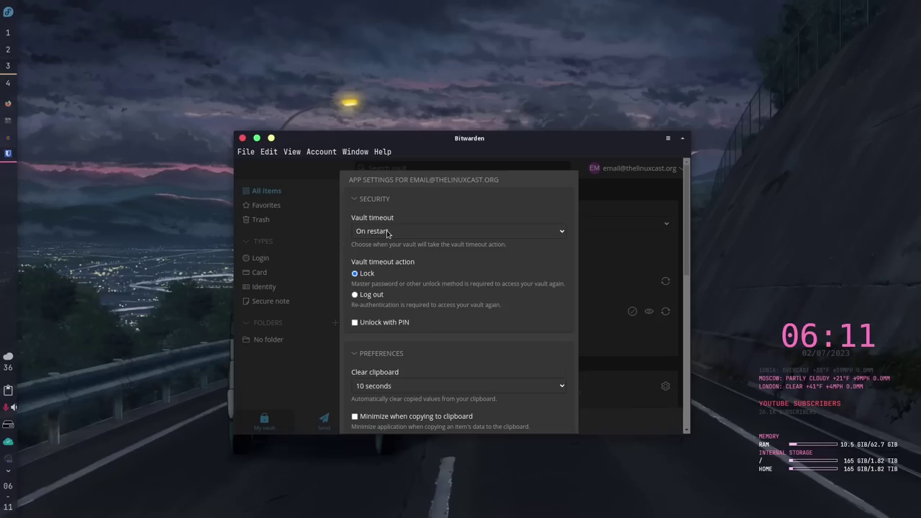
- Check the vault timeout choices, leaving the timeout at On restart
click(387, 232)
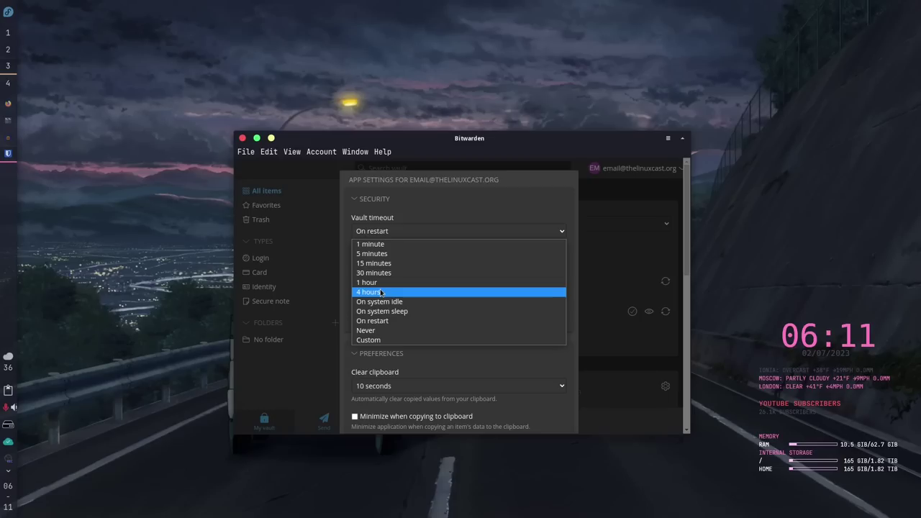
click(345, 238)
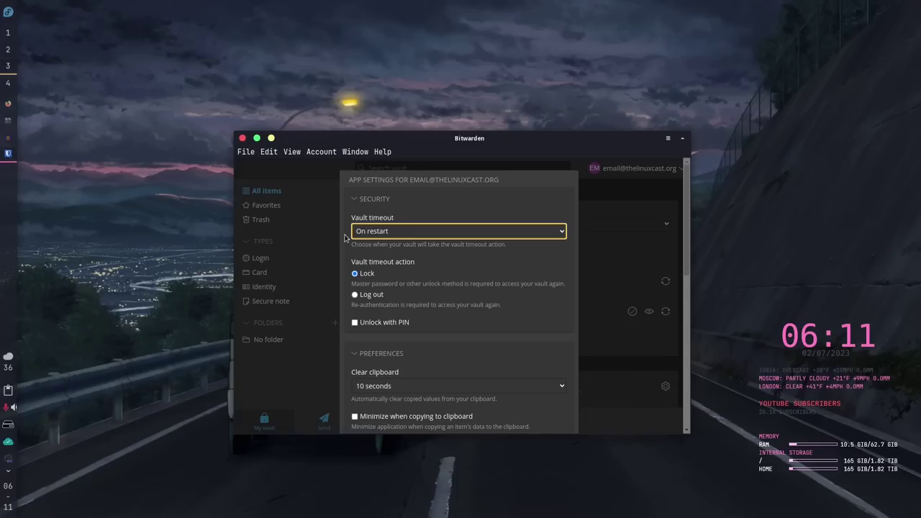
click(372, 234)
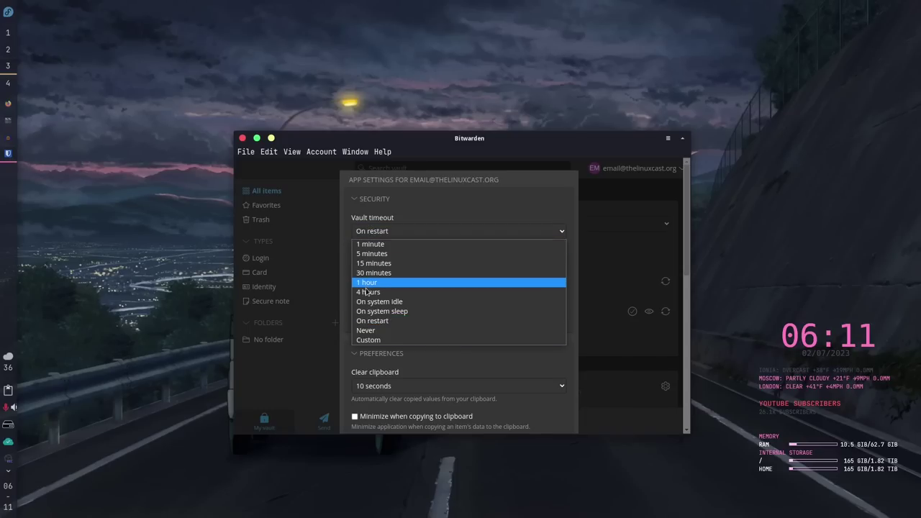
click(336, 257)
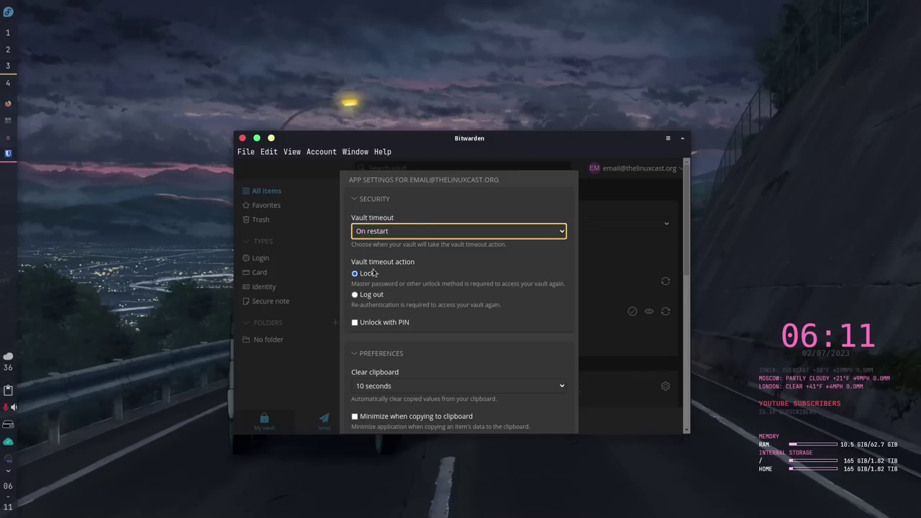
- Scroll through the remaining app settings, close them, and open bitwarden.com in Firefox
scroll(360, 272, down, 3)
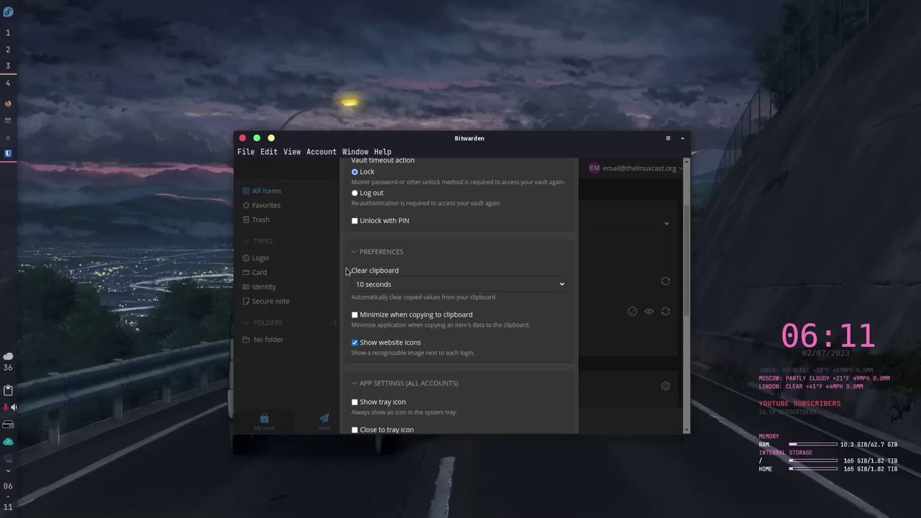
scroll(460, 414, down, 1)
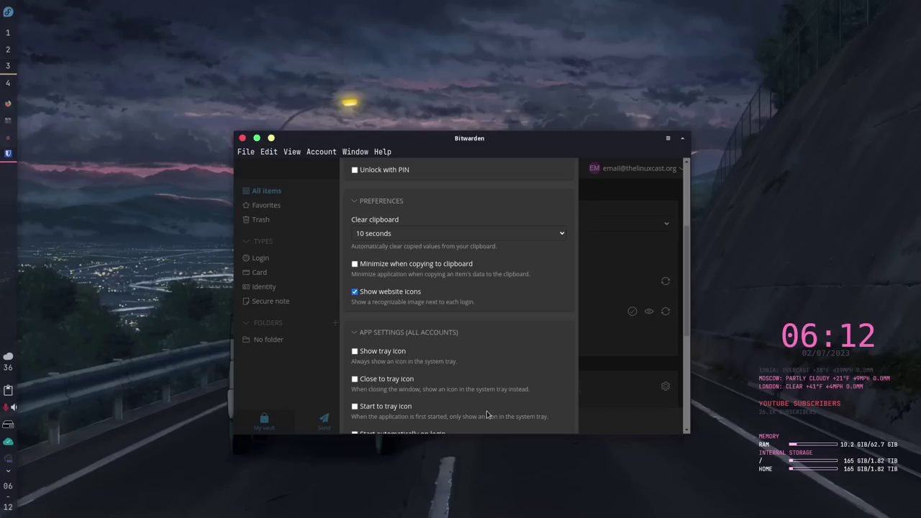
scroll(487, 415, down, 1)
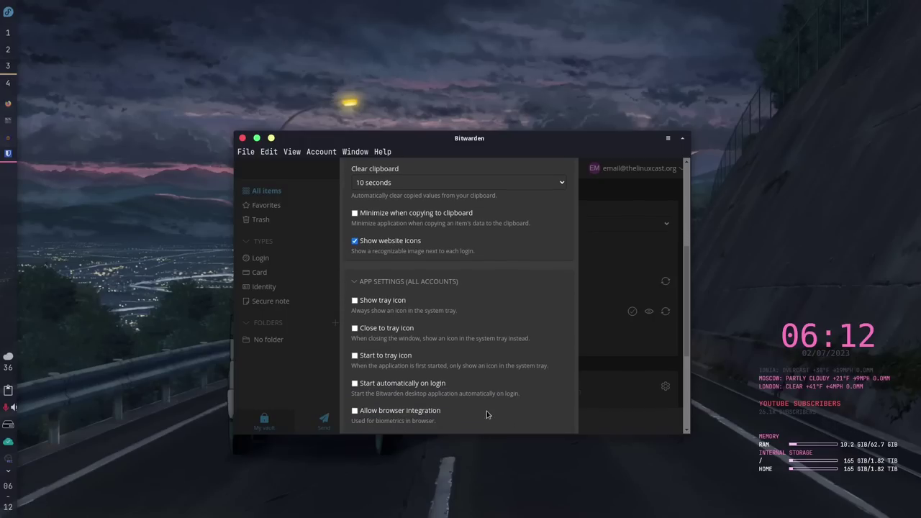
key(Escape)
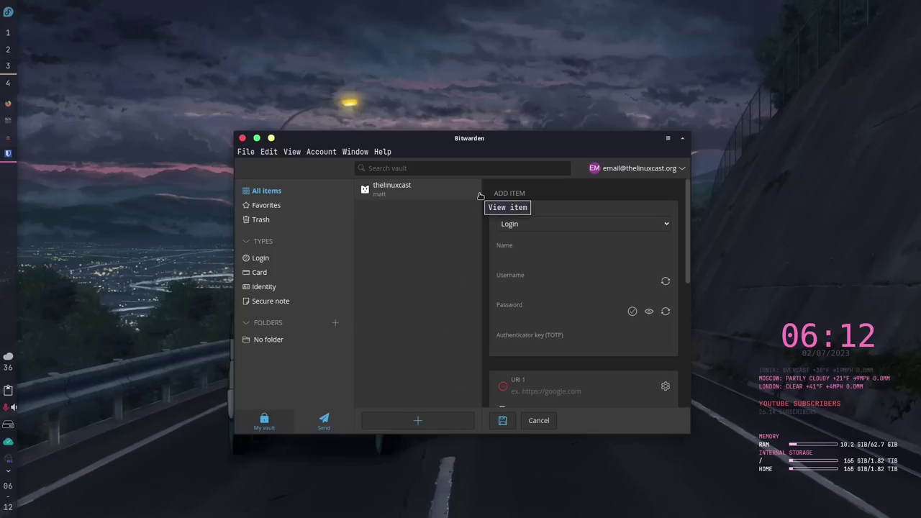
key(Tab)
key(super+w)
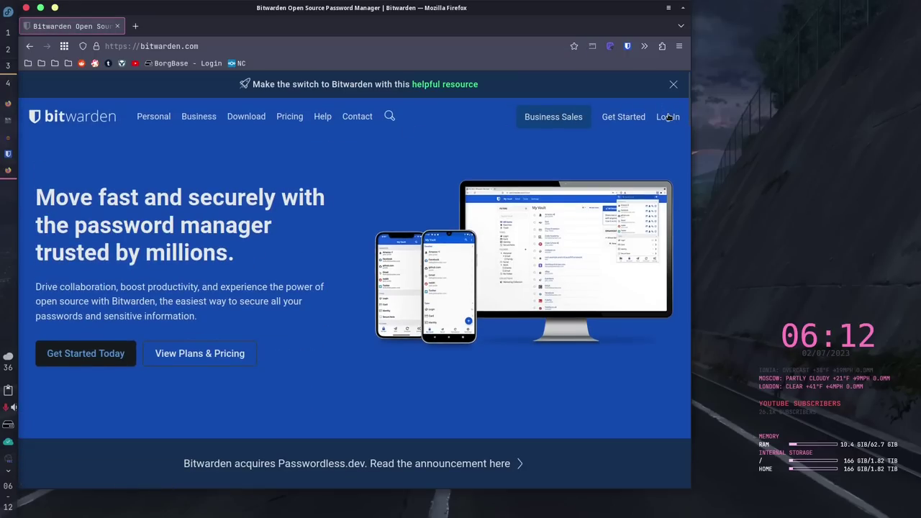
- On the web vault login page, enter the account e-mail and paste the master password
click(666, 115)
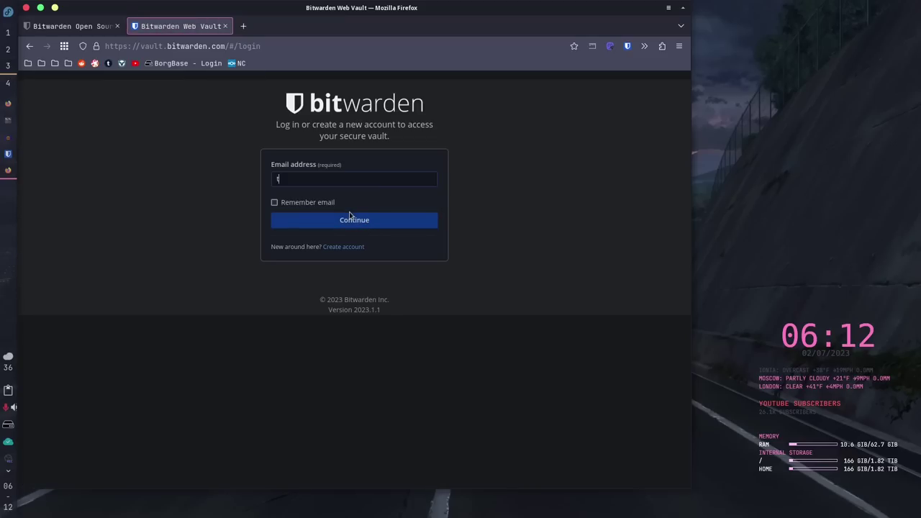
click(353, 222)
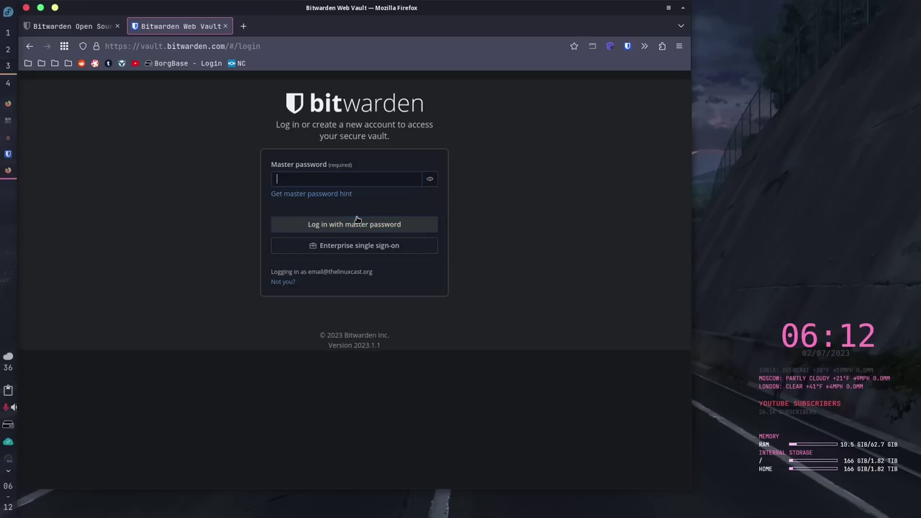
key(ctrl+v)
click(358, 220)
- Start the hCaptcha check and select the five sunflower images
click(296, 234)
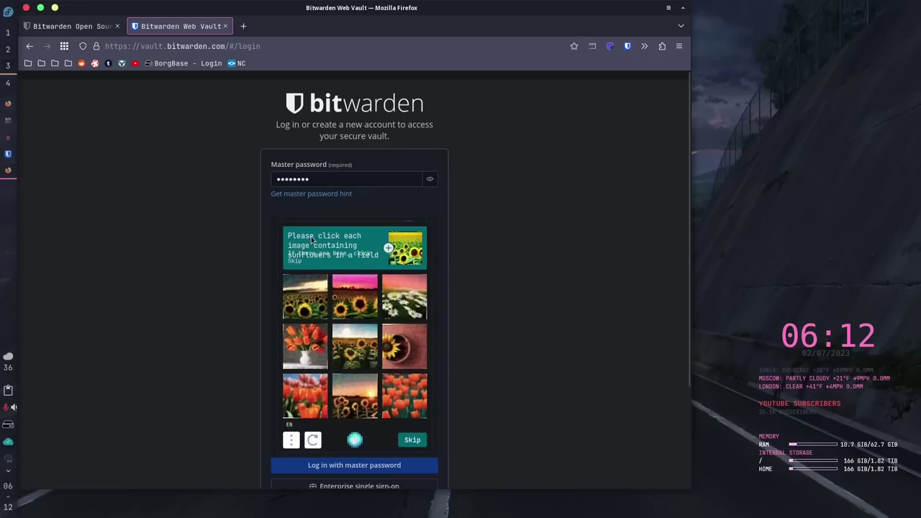
click(308, 297)
click(344, 300)
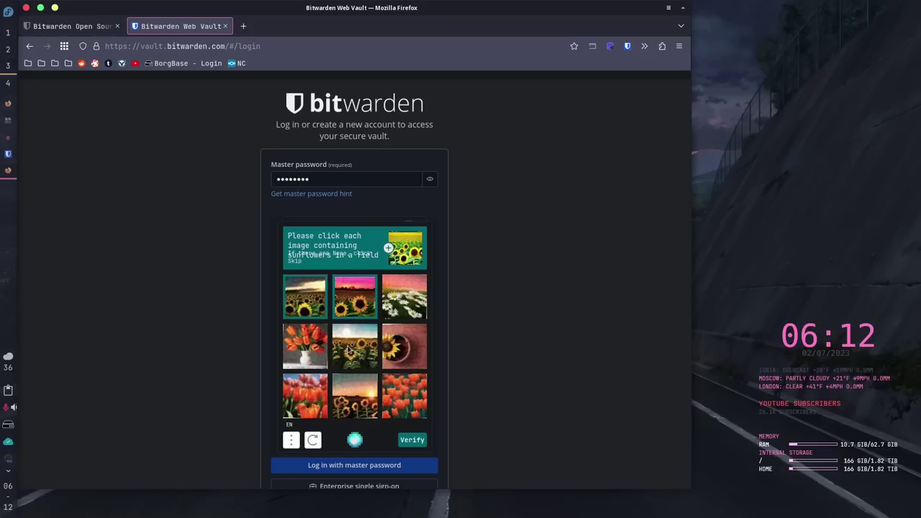
click(349, 351)
click(359, 396)
click(400, 353)
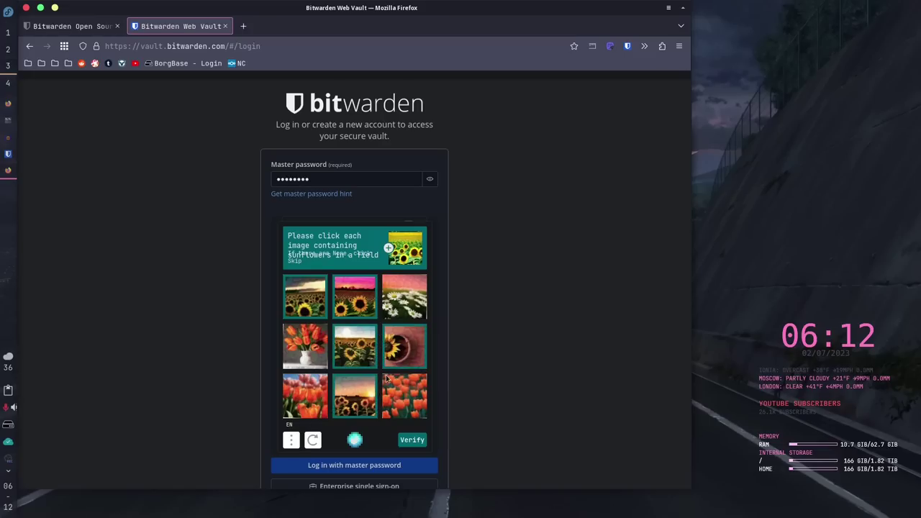
click(355, 464)
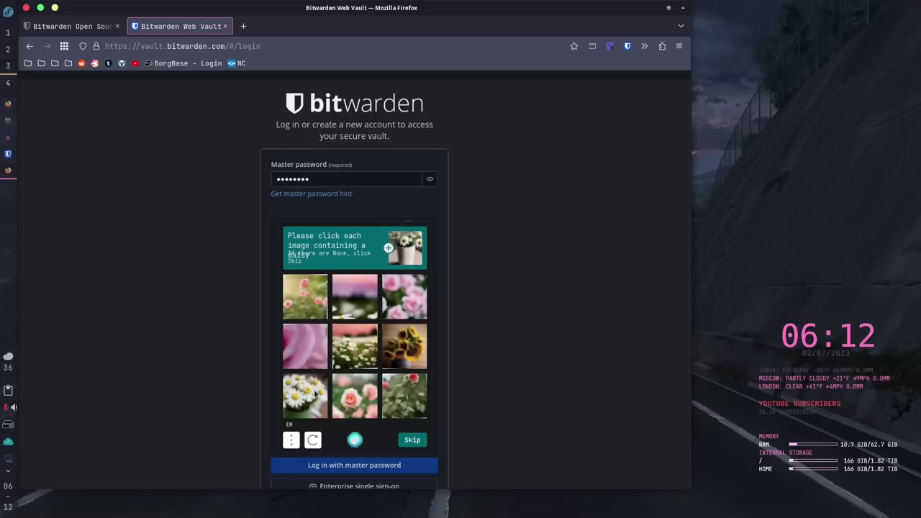
- Pick the three daisy and field images in the second challenge and verify
click(308, 403)
click(346, 347)
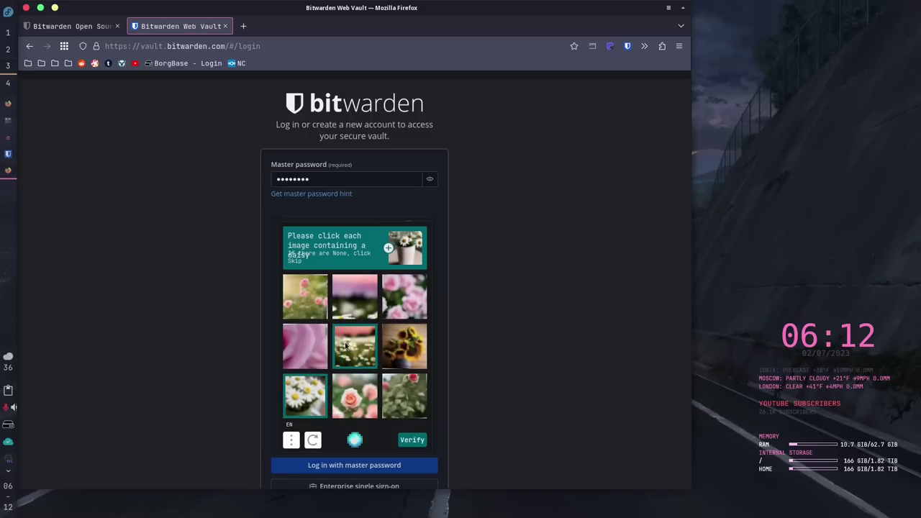
click(336, 293)
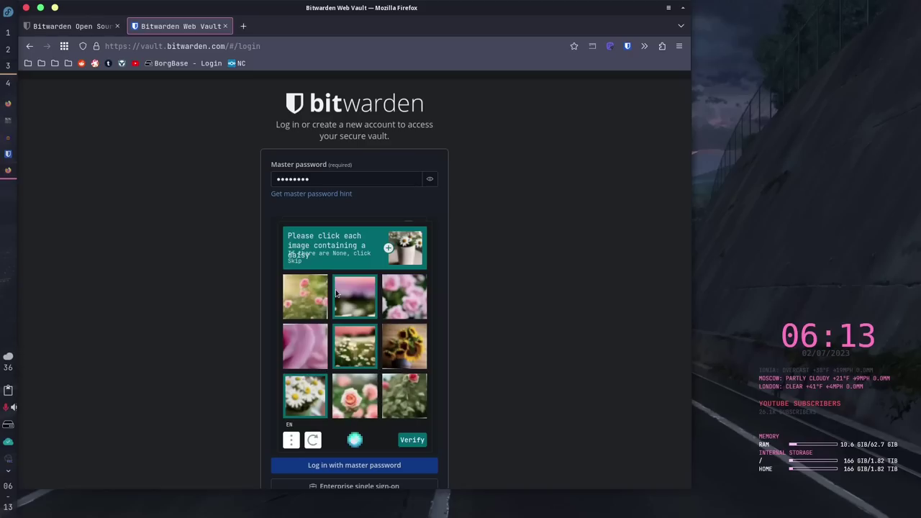
click(411, 441)
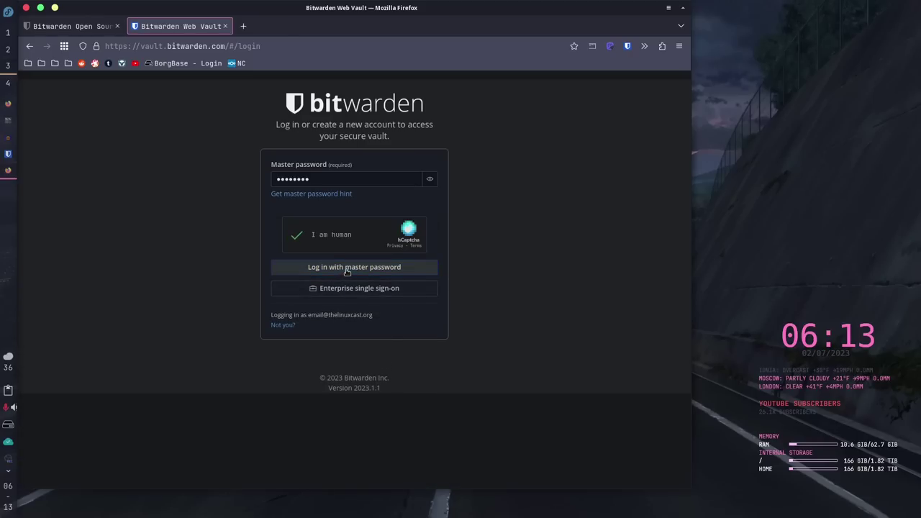
- Log in, then go via the avatar menu's Account settings to the Security page
click(347, 269)
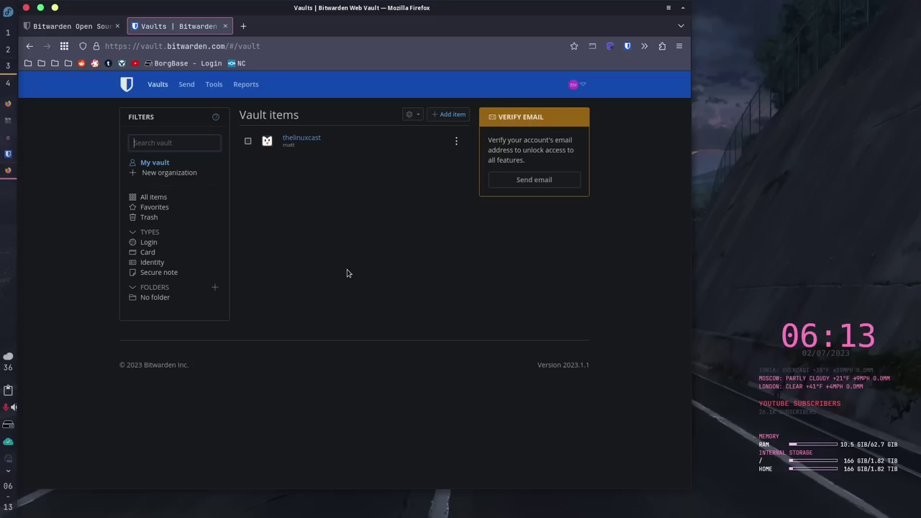
click(583, 85)
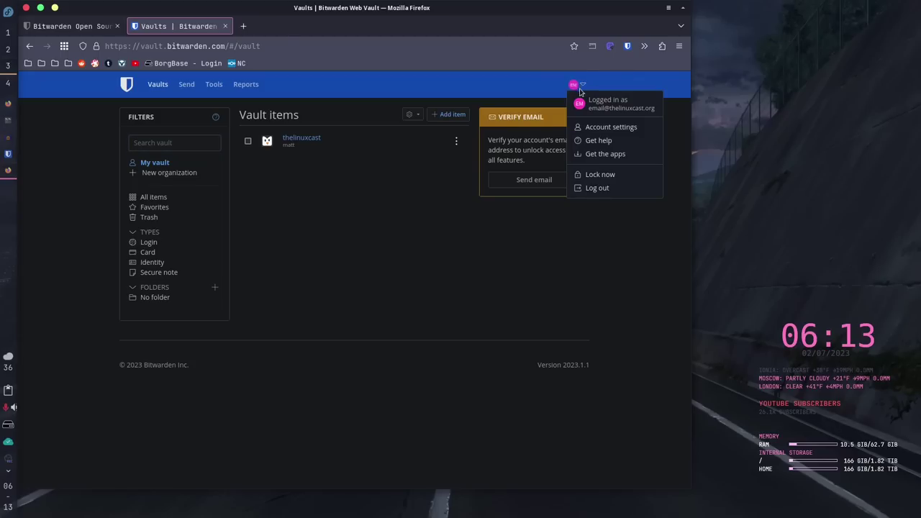
click(592, 128)
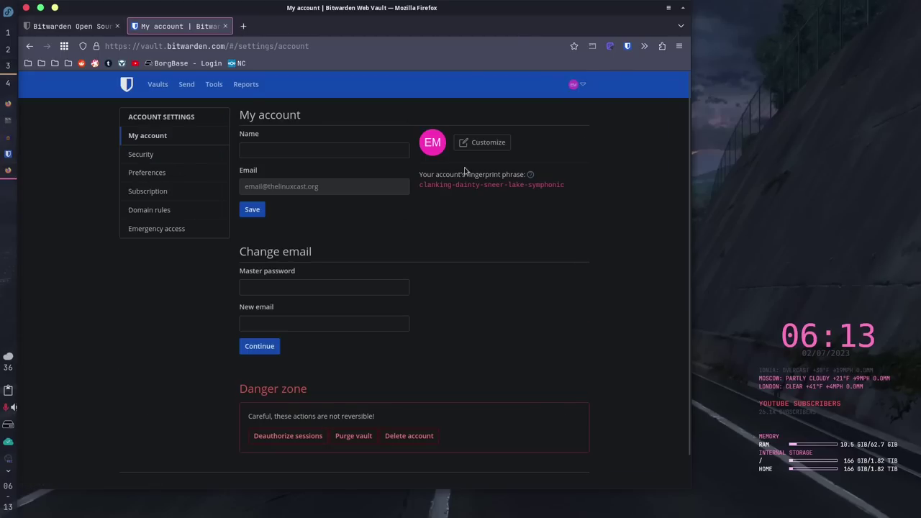
click(155, 156)
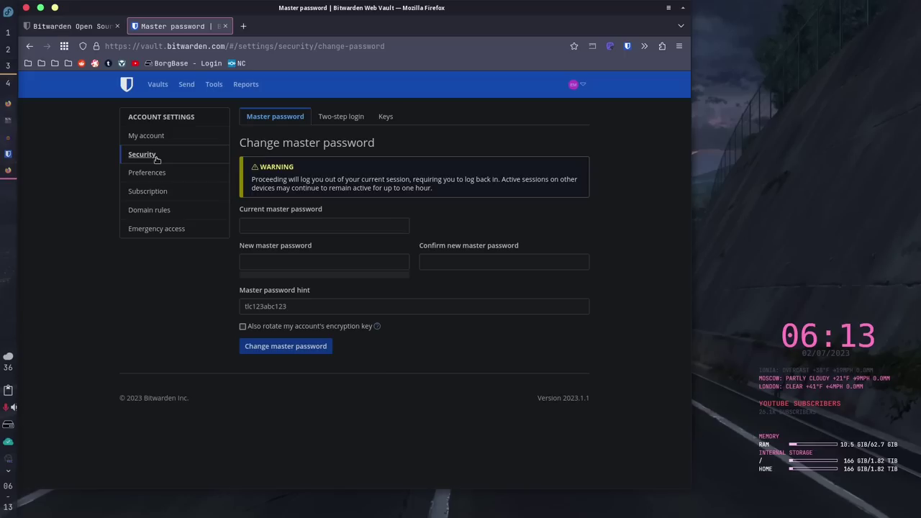